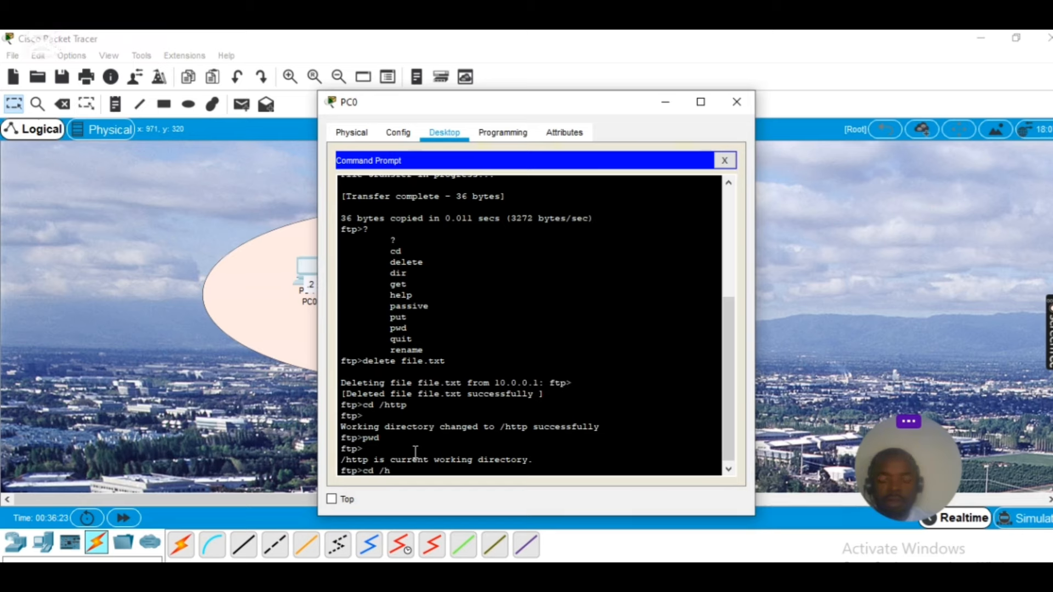
# Try cd /https, which is rejected, then switch to /http and confirm it with pwd
pyautogui.write('ttps')
pyautogui.press('Return')
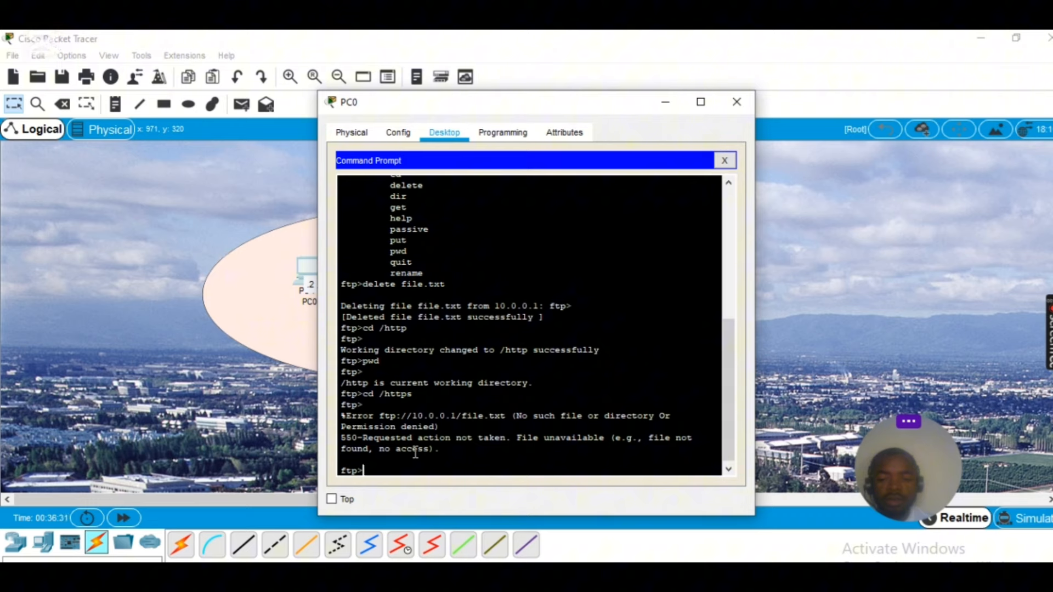
pyautogui.write('cd /http')
pyautogui.press('Return')
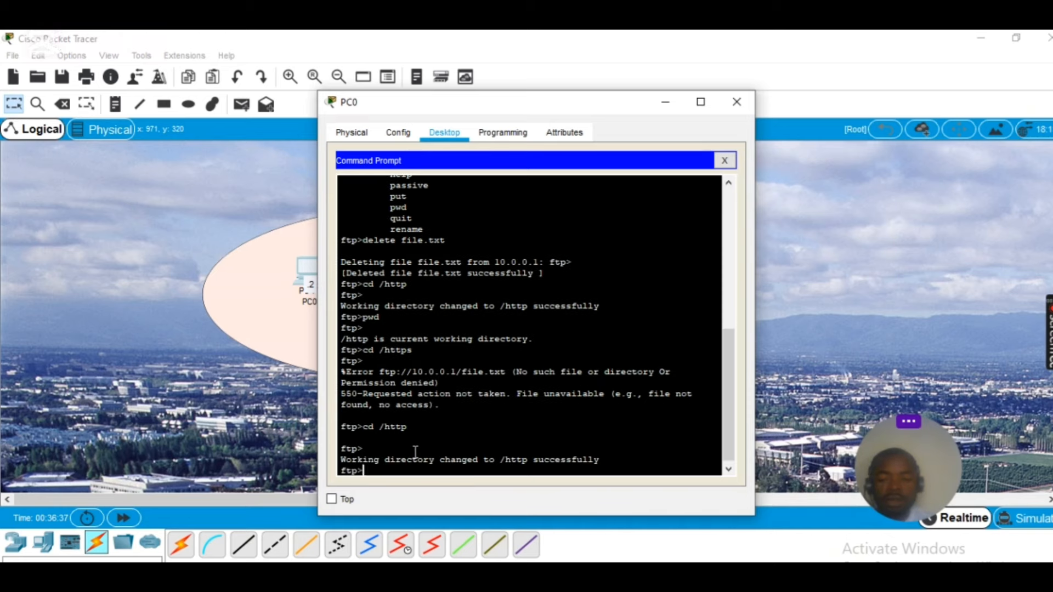
pyautogui.write('pwd')
pyautogui.press('Return')
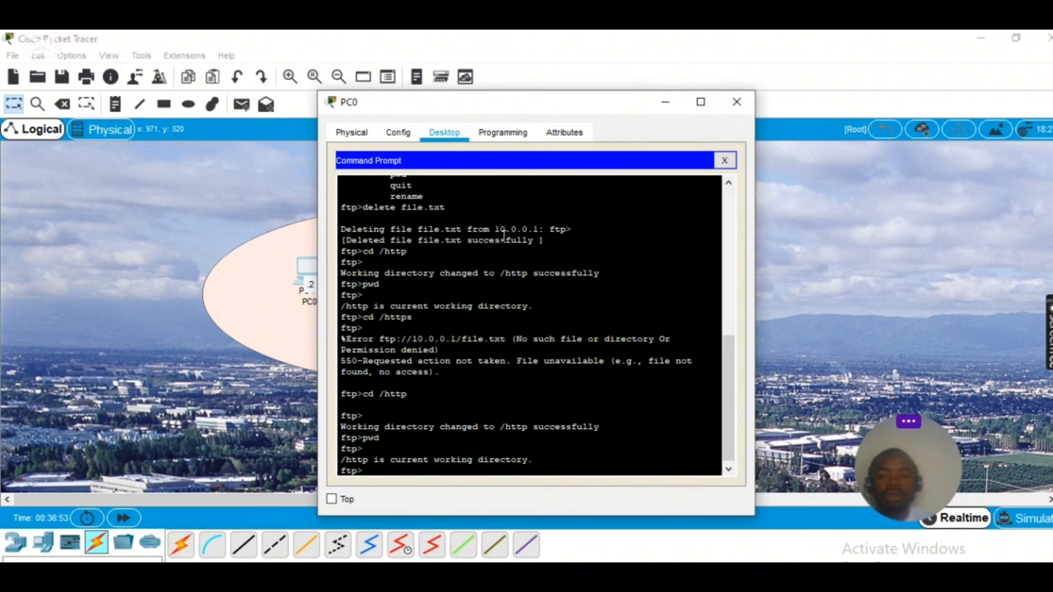
# Reopen PC0's Command Prompt with the FTP session, scrolled to the bottom
pyautogui.click(725, 160)
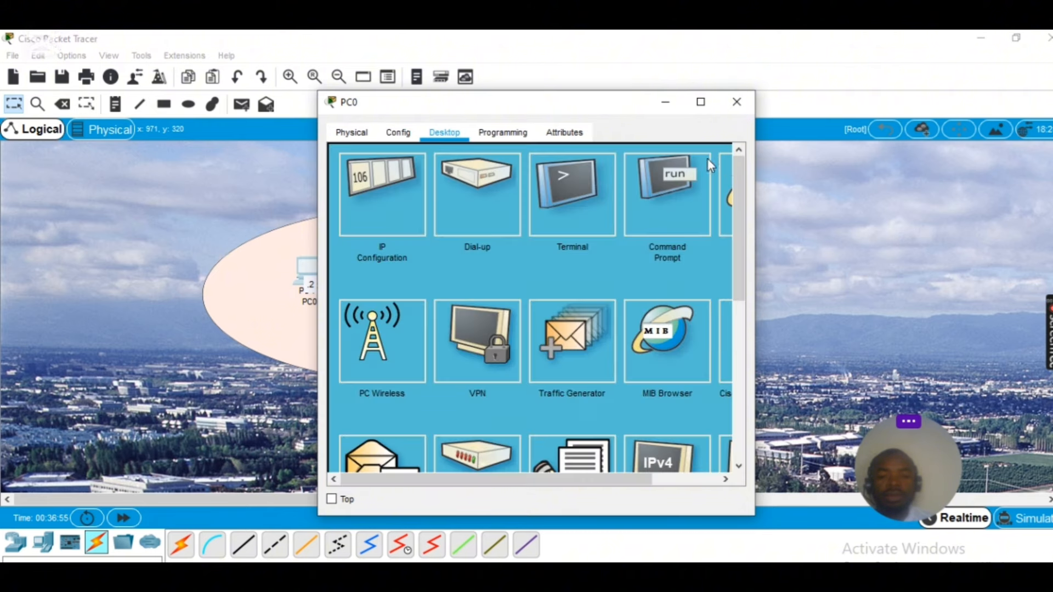
pyautogui.scroll(-3, 739, 284)
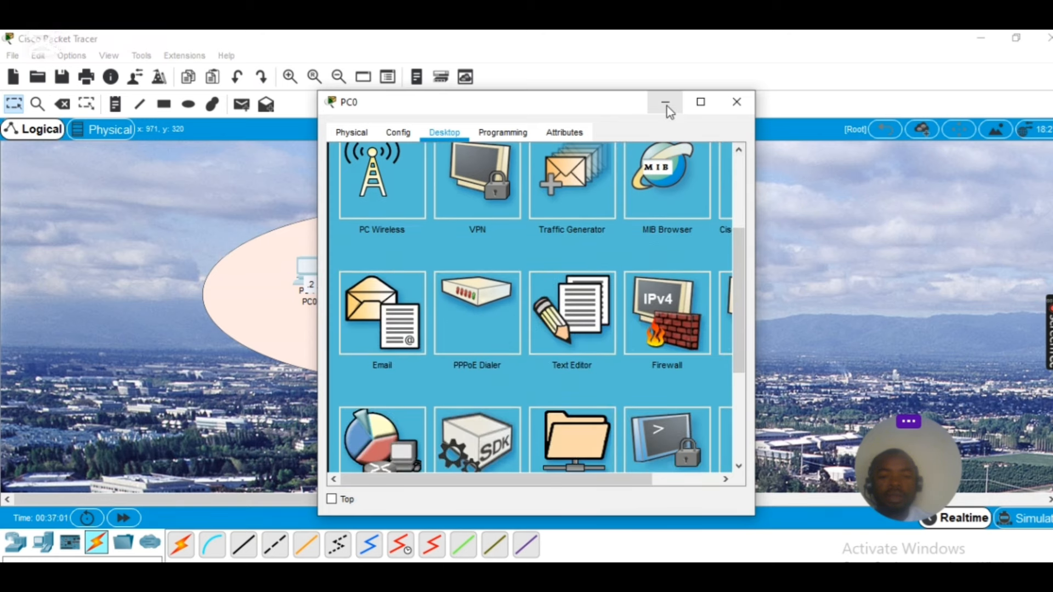
pyautogui.scroll(3, 726, 202)
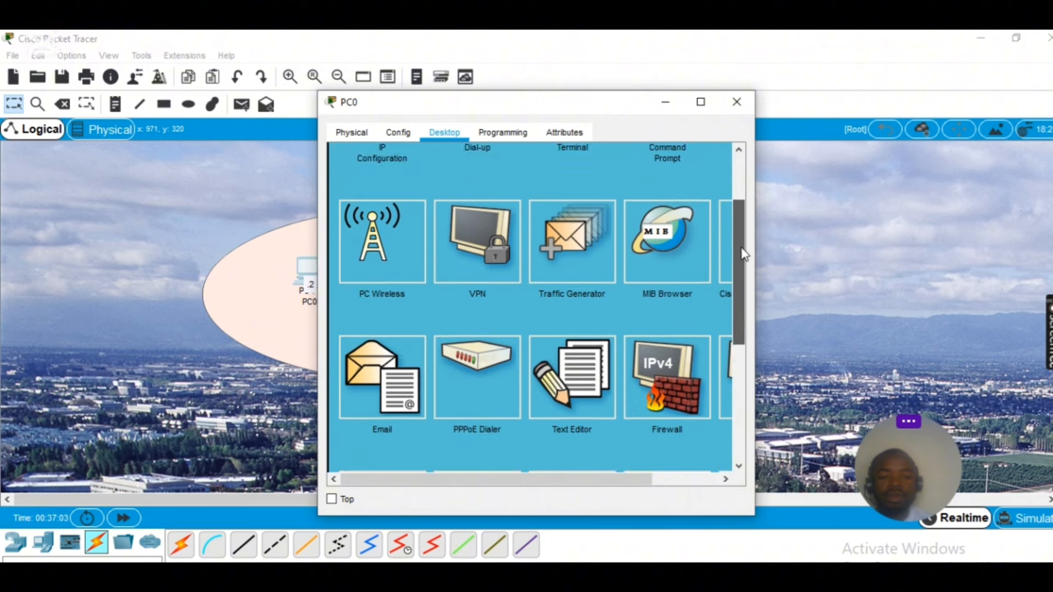
pyautogui.click(668, 199)
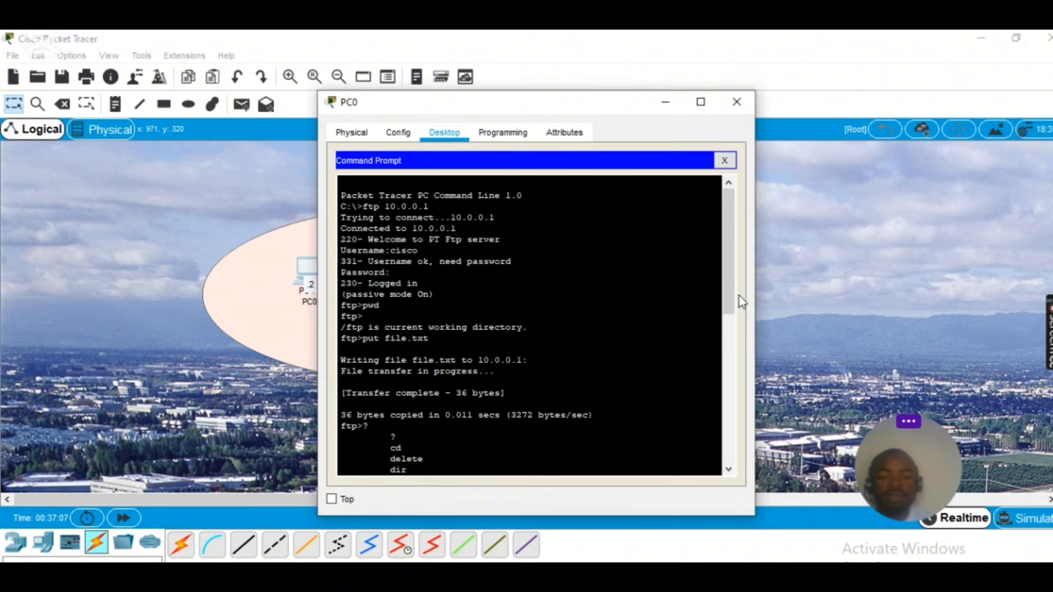
pyautogui.moveTo(733, 299); pyautogui.dragTo(732, 471)
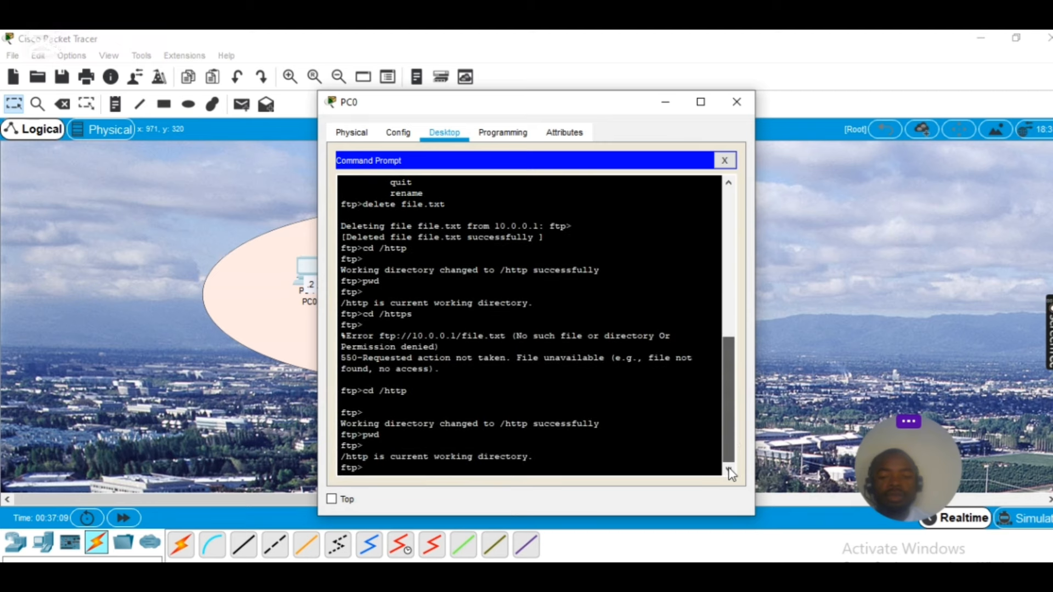
# Enter put at the ftp> prompt, then close the PC0 window
pyautogui.write('put')
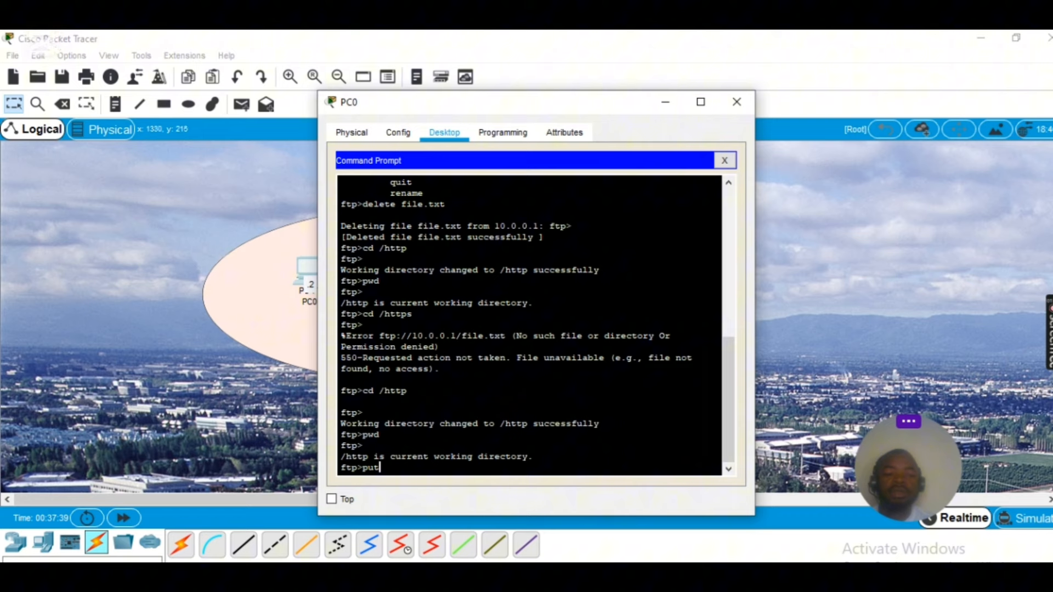
pyautogui.moveTo(1049, 345)
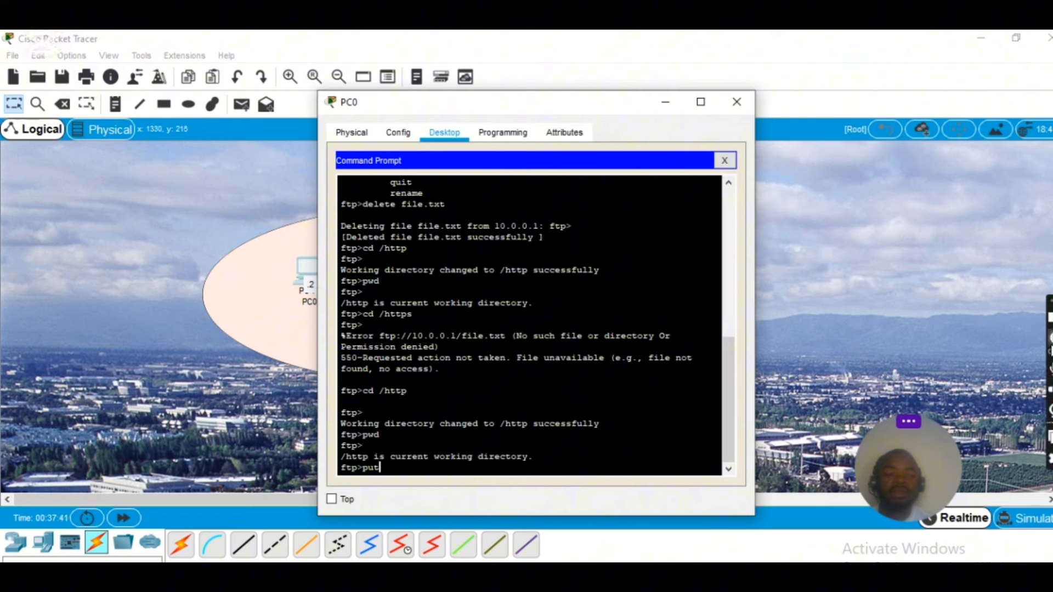
pyautogui.click(1051, 345)
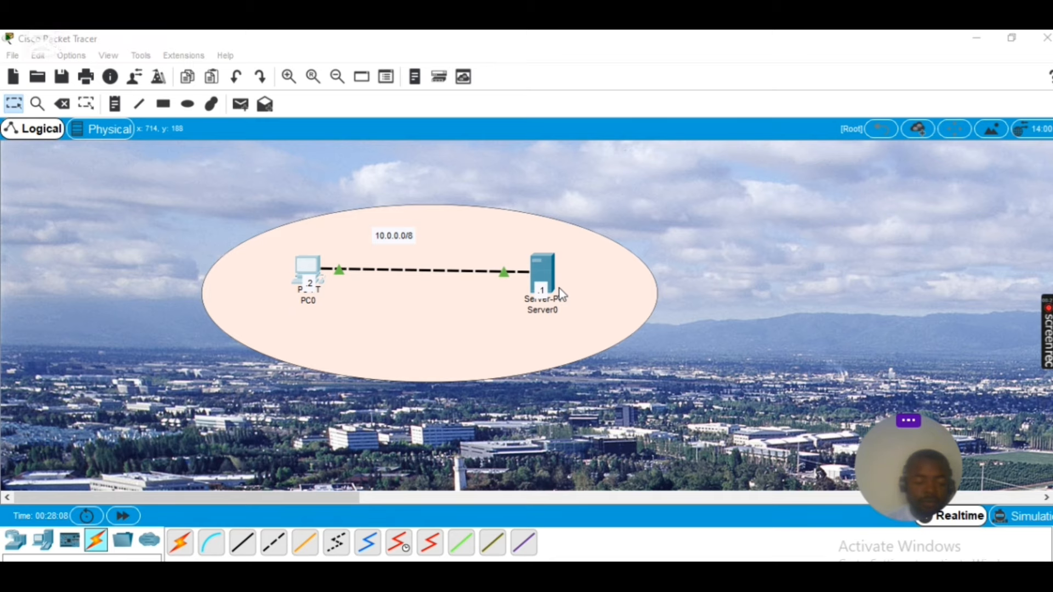
# Open a Command Prompt from PC0's Desktop applications
pyautogui.click(315, 270)
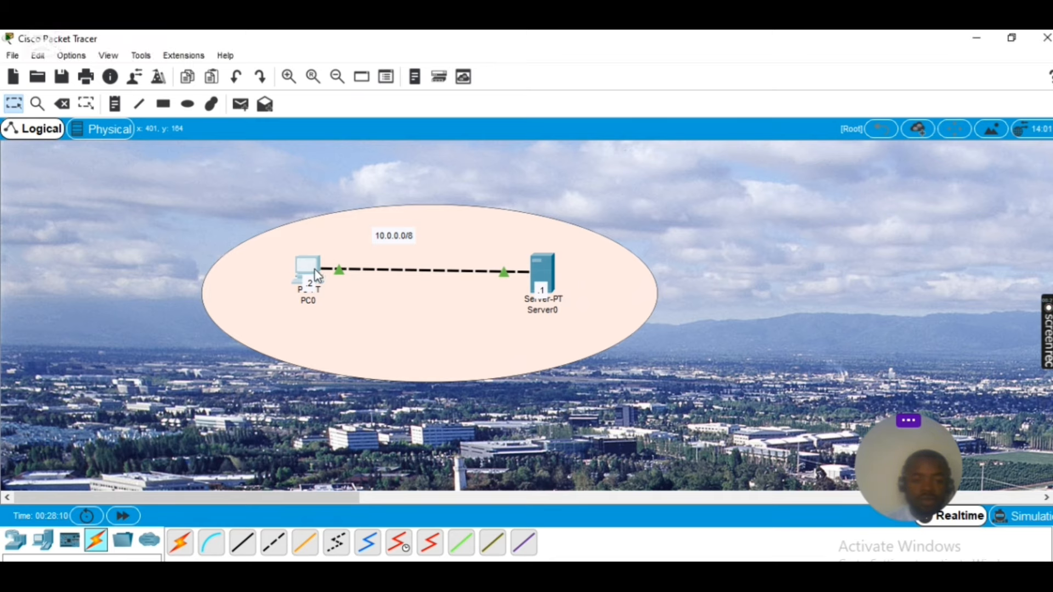
pyautogui.click(406, 134)
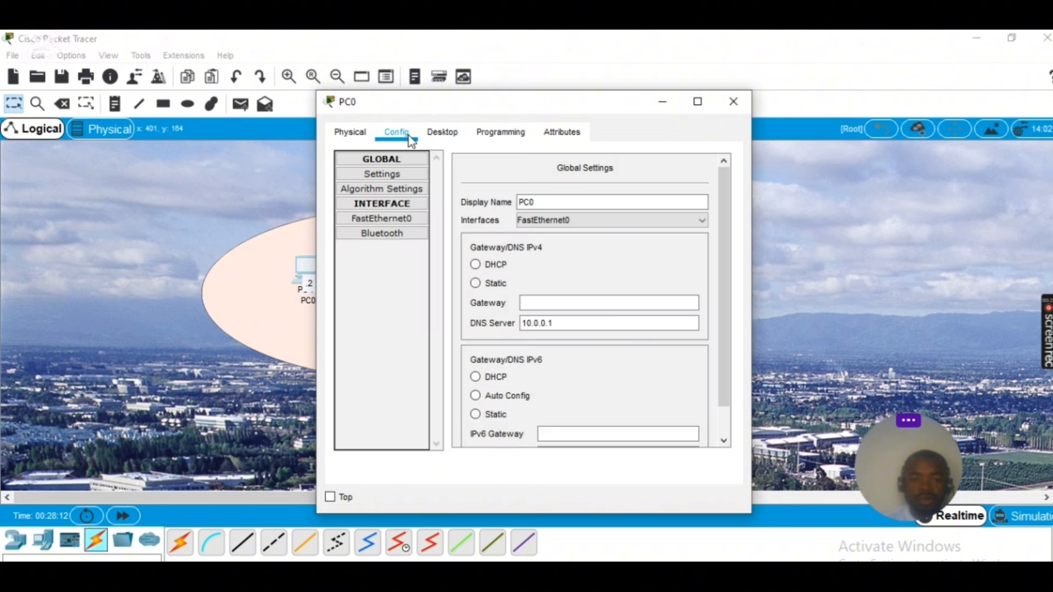
pyautogui.click(451, 137)
pyautogui.click(723, 158)
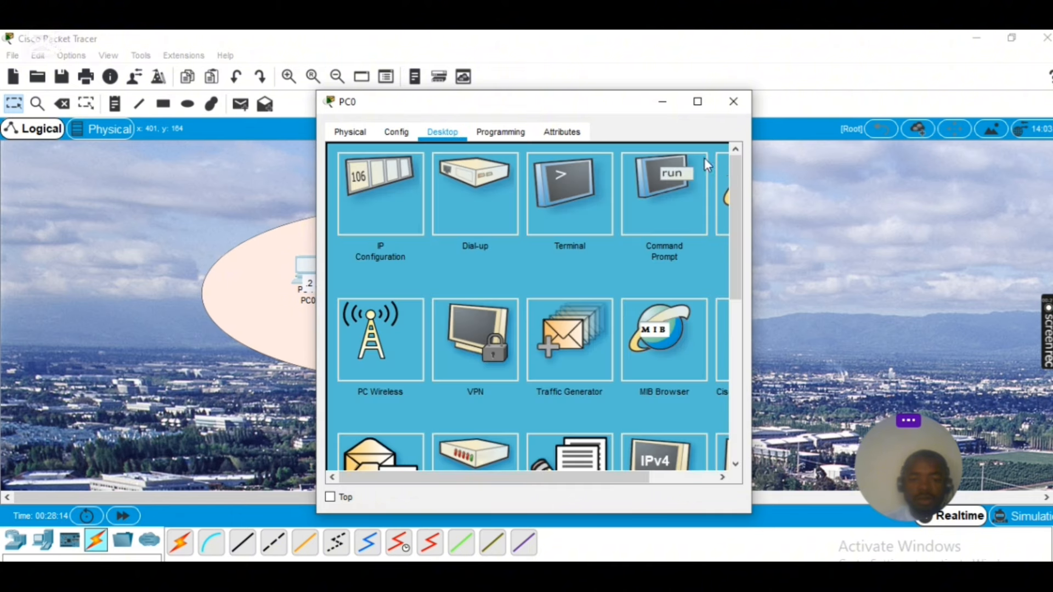
pyautogui.moveTo(735, 278)
pyautogui.mouseDown()
pyautogui.moveTo(742, 336)
pyautogui.moveTo(741, 282)
pyautogui.mouseUp()
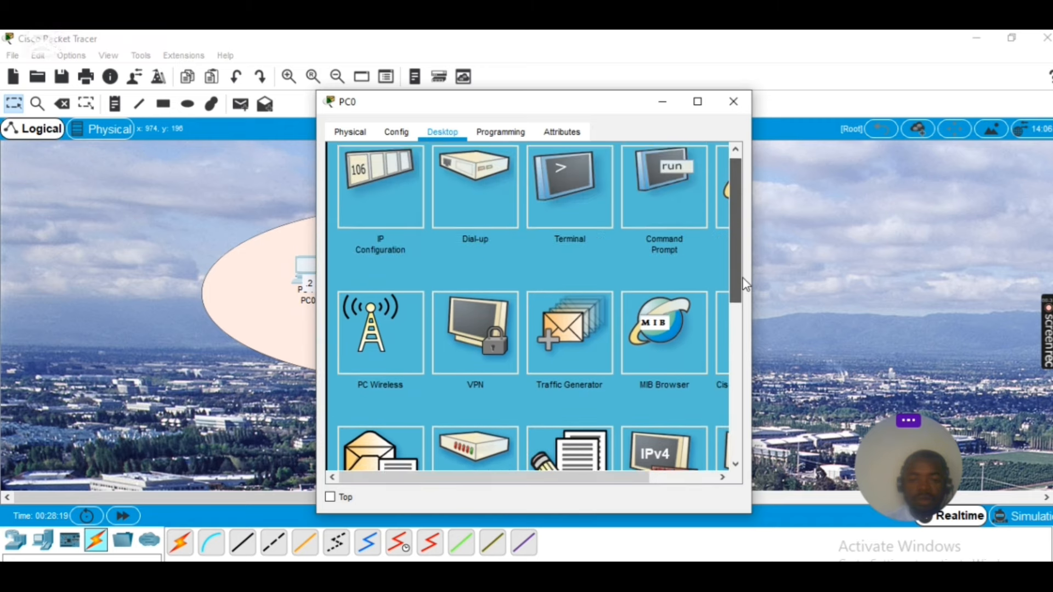
pyautogui.click(655, 212)
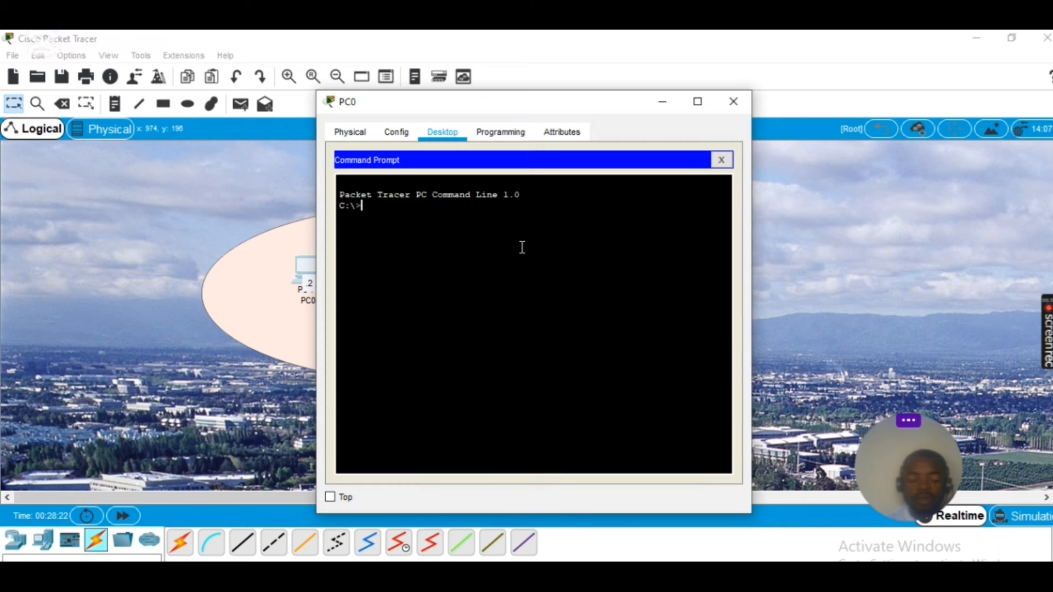
# Log into FTP at 10.0.0.1 with the FTP username and password, then confirm /ftp with pwd
pyautogui.write('f')
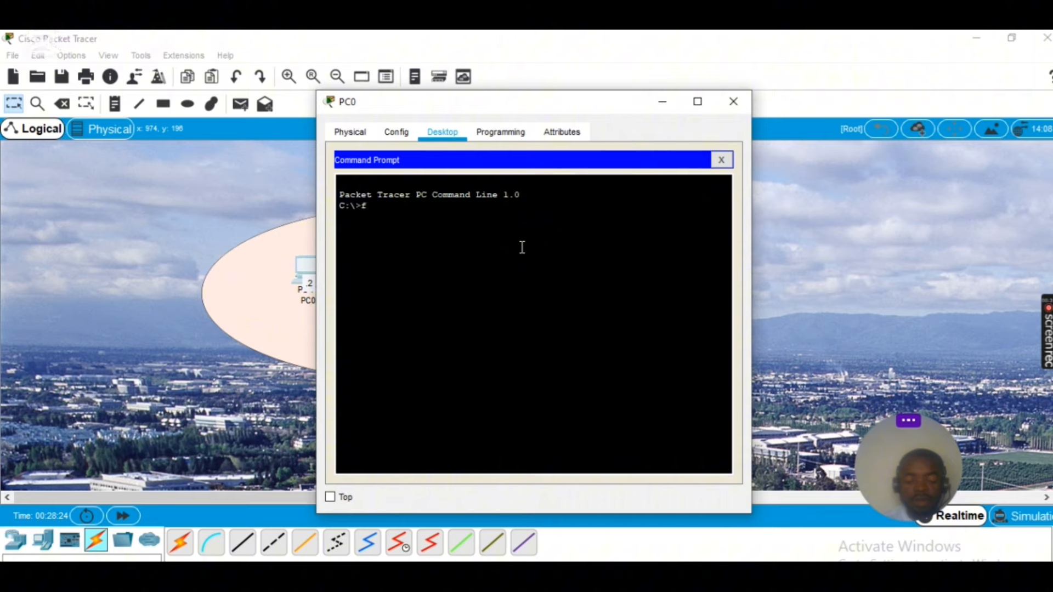
pyautogui.write('tp 10.0.0.1')
pyautogui.press('Return')
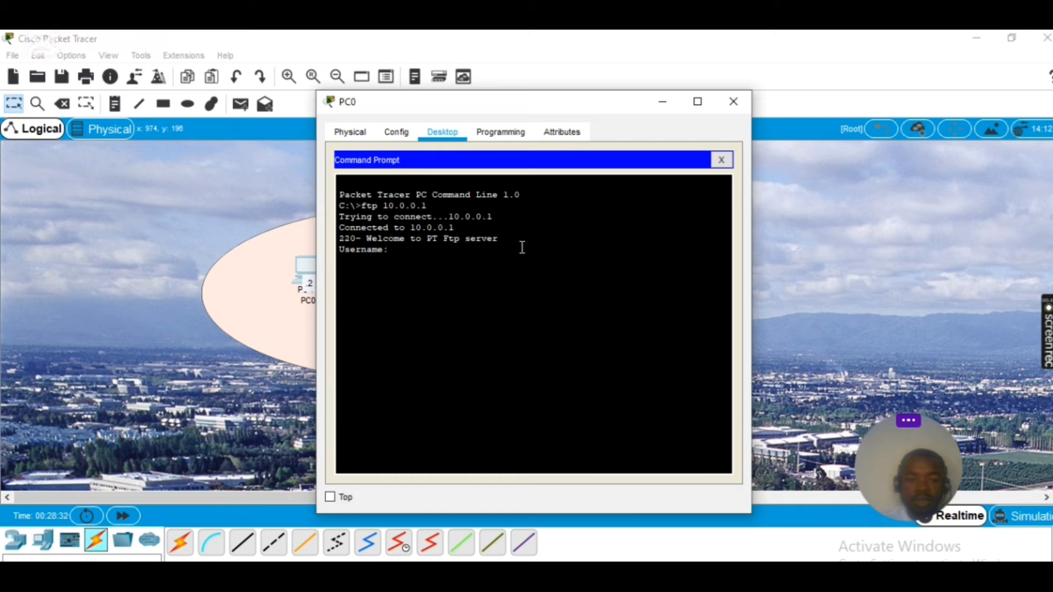
pyautogui.write('cisco')
pyautogui.press('Return')
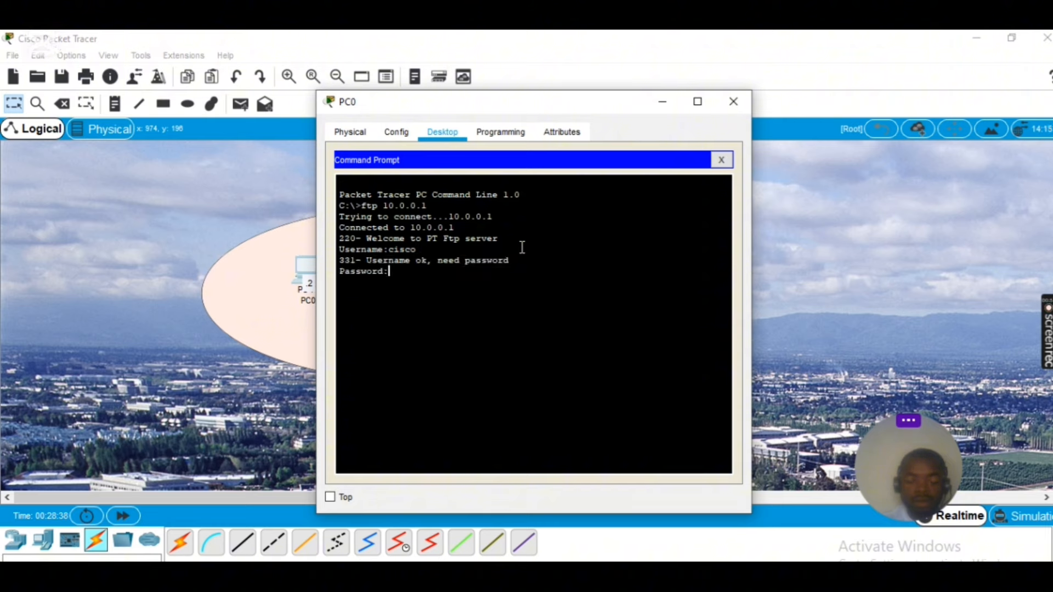
pyautogui.press('Return')
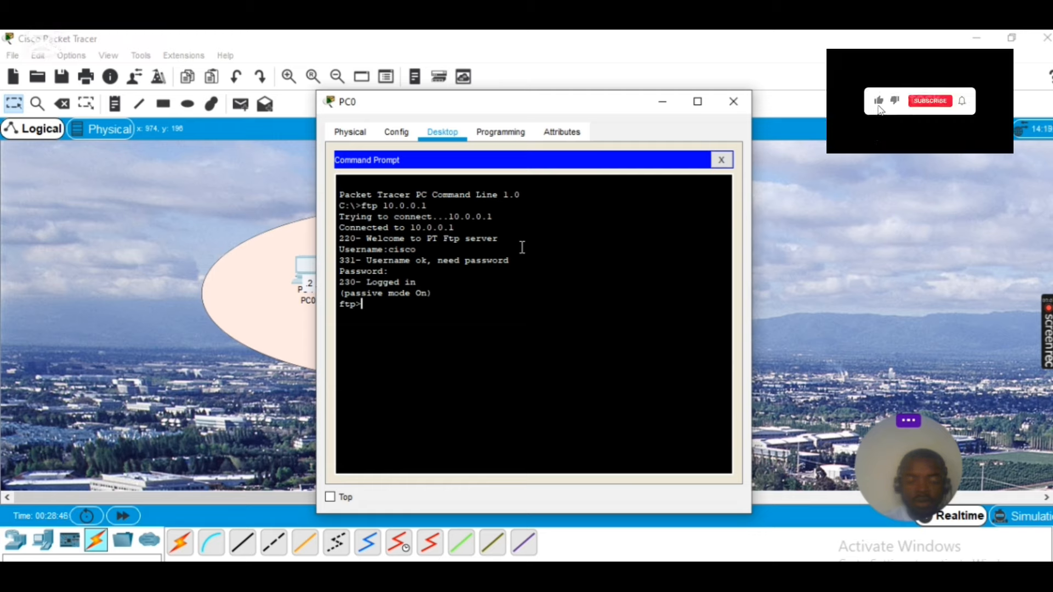
pyautogui.write('p')
pyautogui.write('wd')
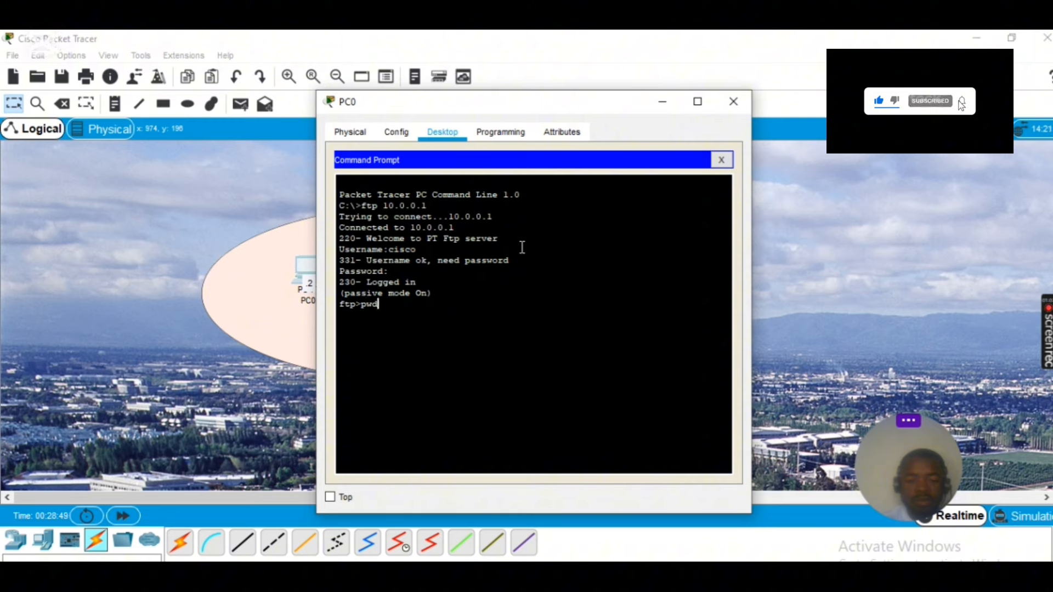
pyautogui.press('Return')
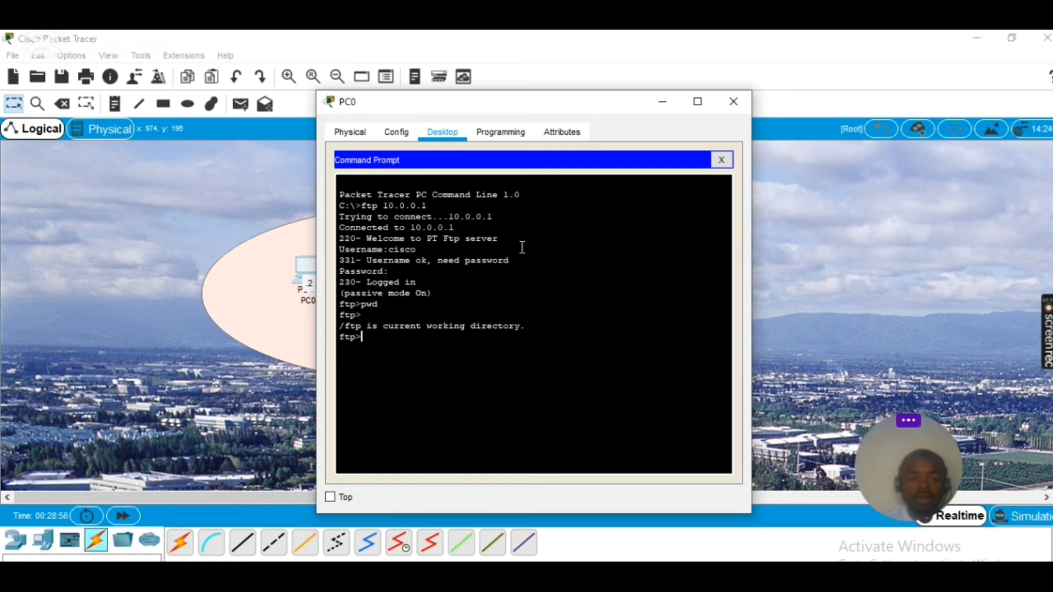
# Launch PC0's Text Editor and write 'thanks for subscribing to my channel'
pyautogui.click(721, 159)
pyautogui.scroll(-3, 718, 197)
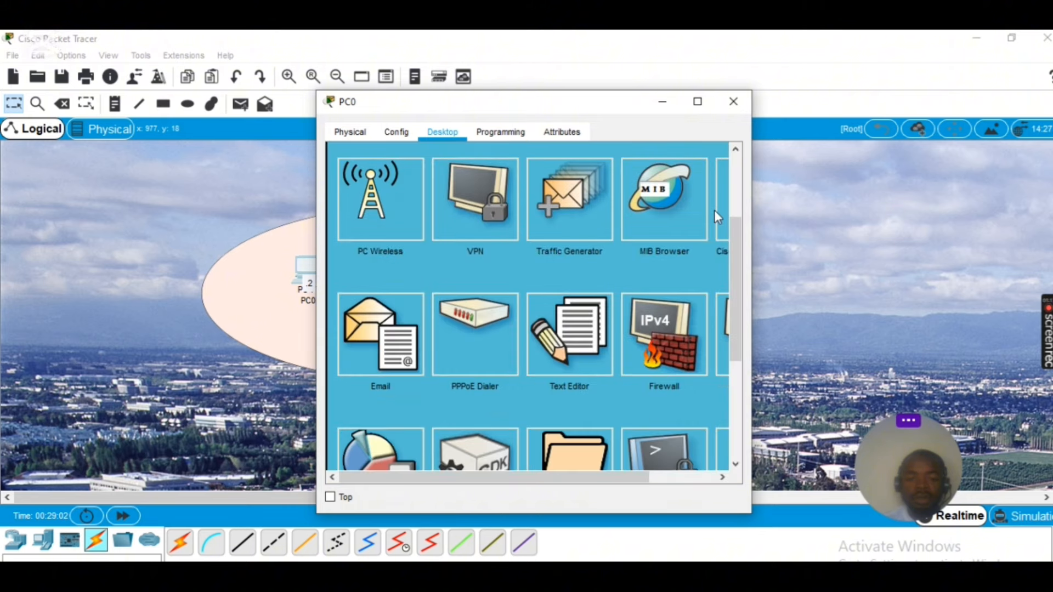
pyautogui.click(573, 303)
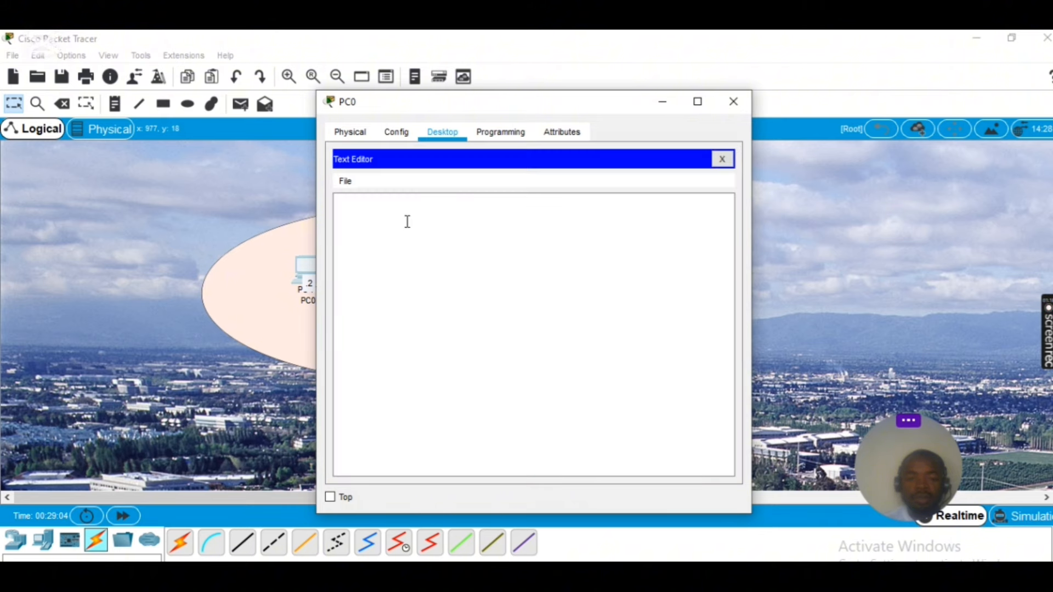
pyautogui.click(353, 204)
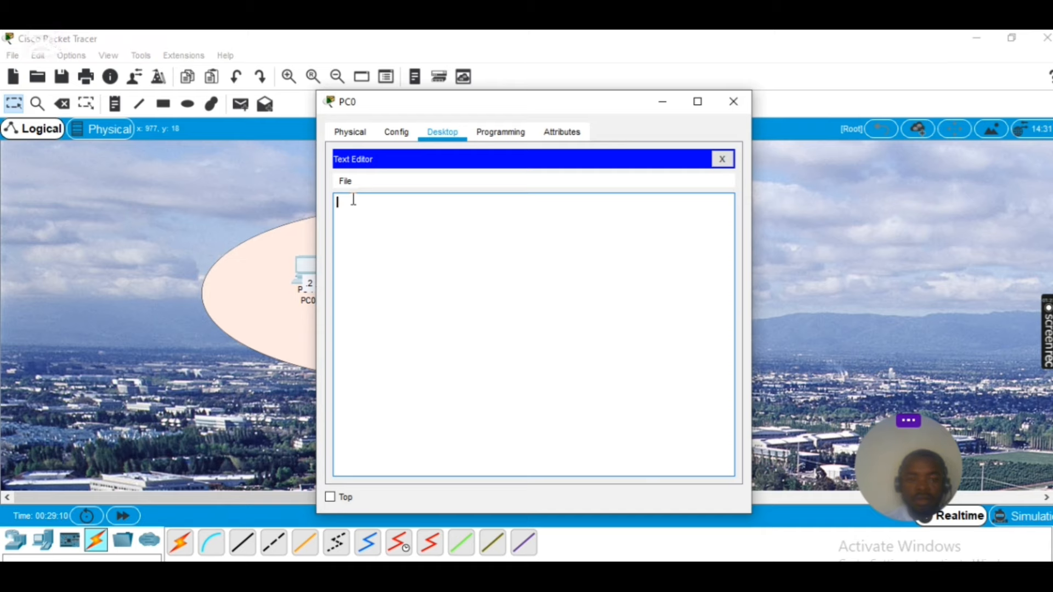
pyautogui.write('thanks')
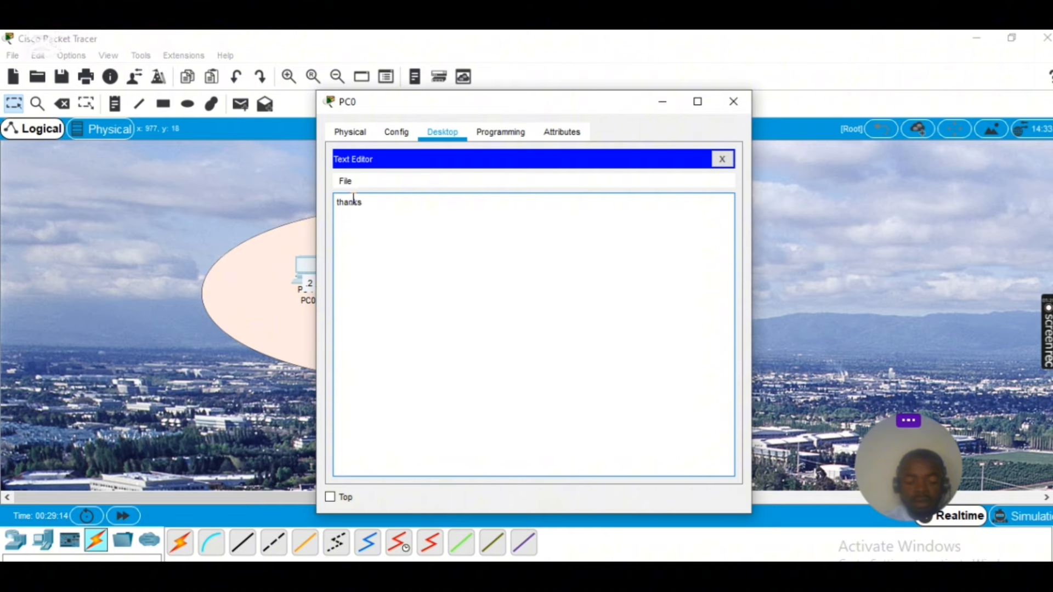
pyautogui.write(' for subcsr')
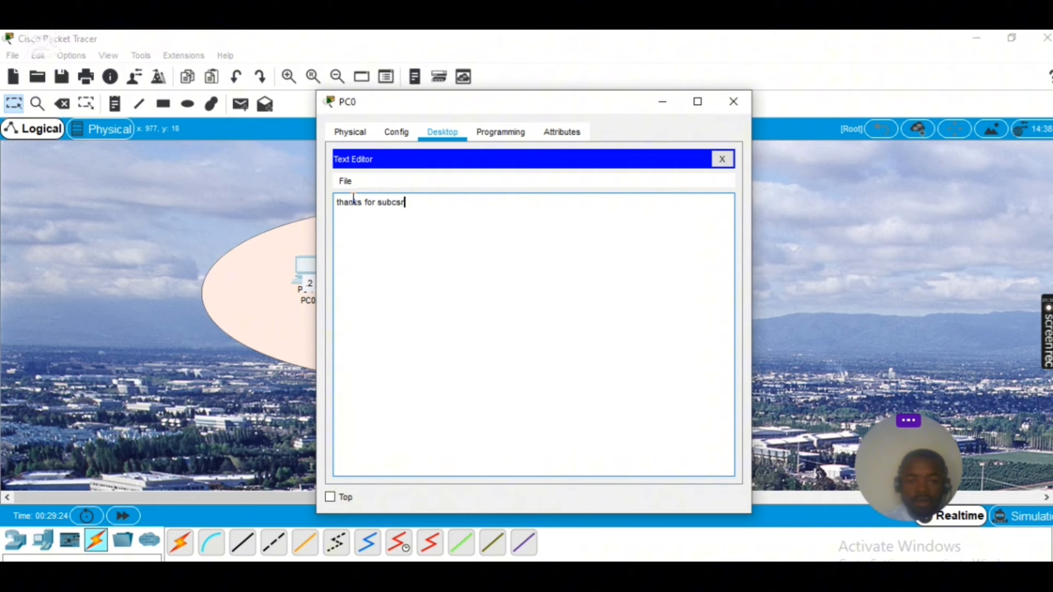
pyautogui.press('BackSpace')
pyautogui.press('BackSpace')
pyautogui.press('BackSpace')
pyautogui.write('scribing')
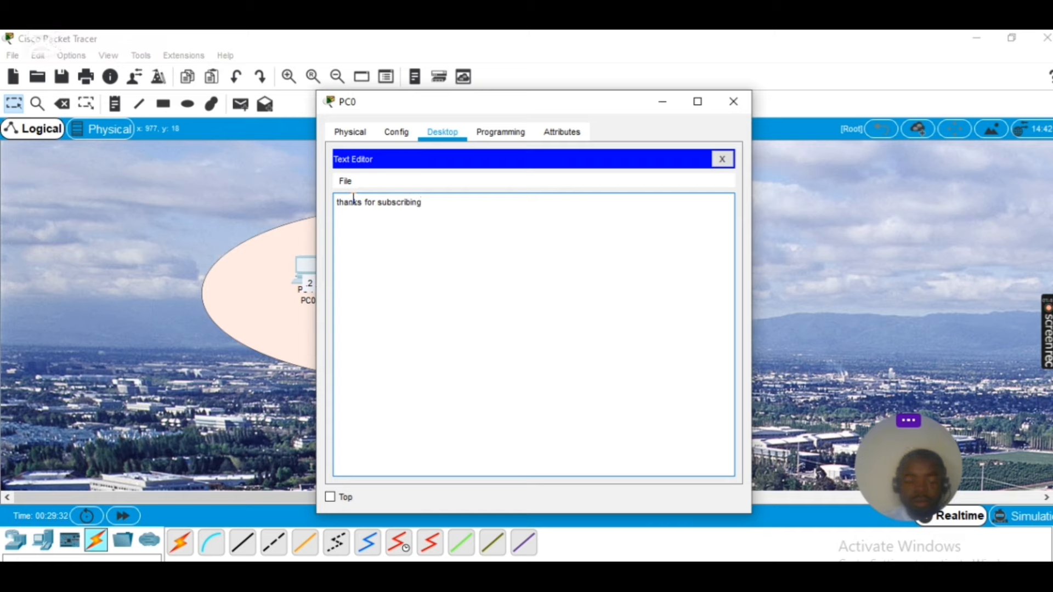
pyautogui.write(' to my channel')
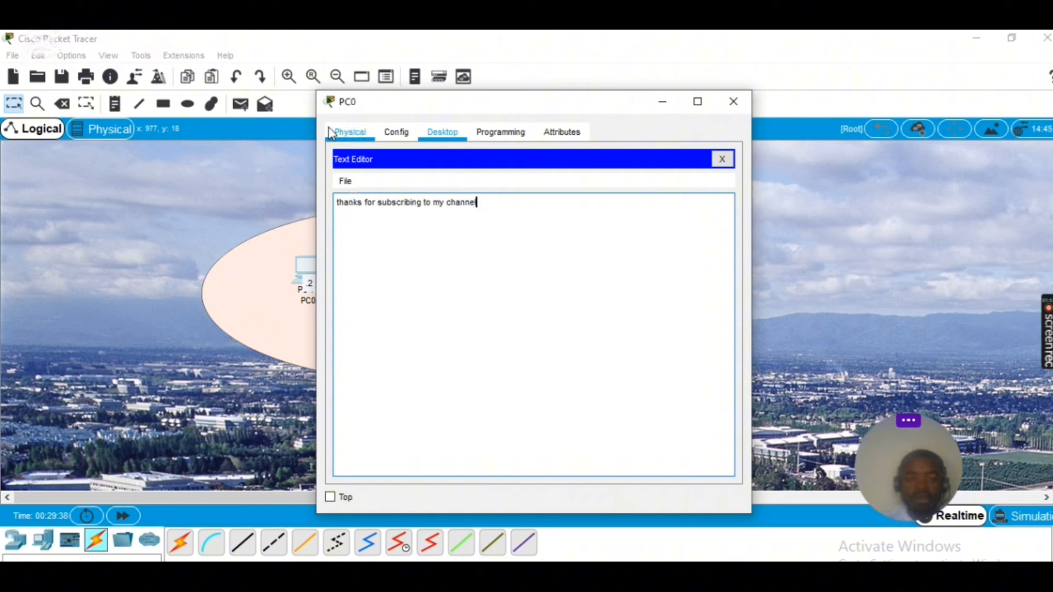
# Save the note as file.txt and close the Text Editor
pyautogui.click(346, 183)
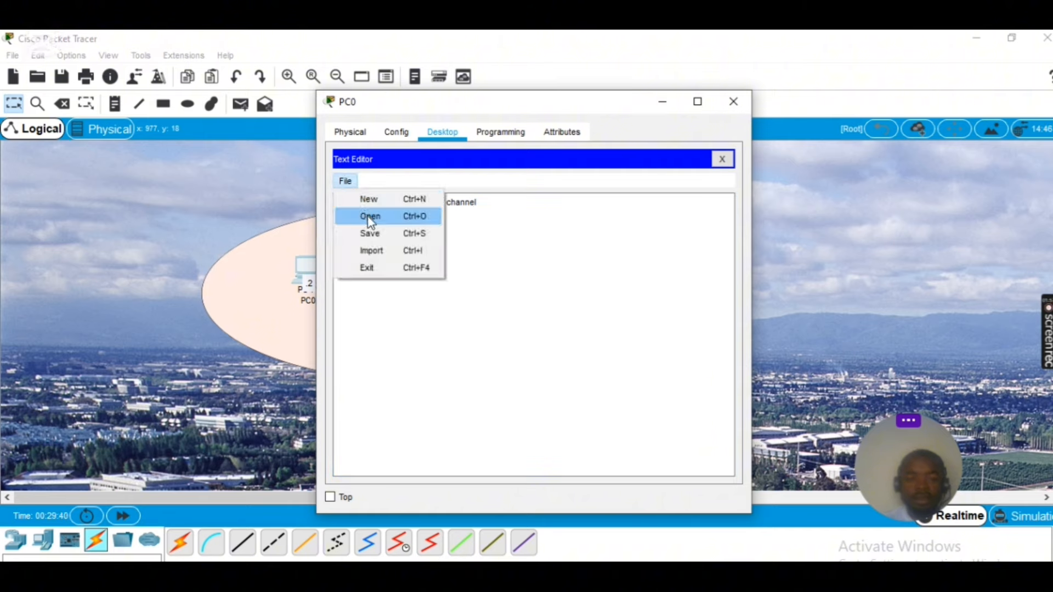
pyautogui.click(372, 233)
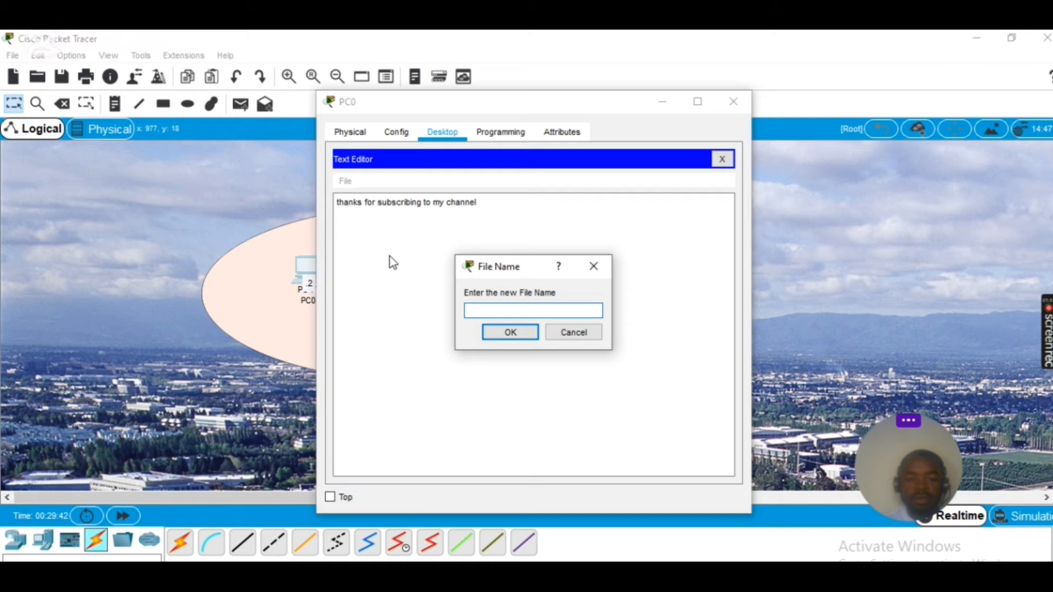
pyautogui.click(495, 311)
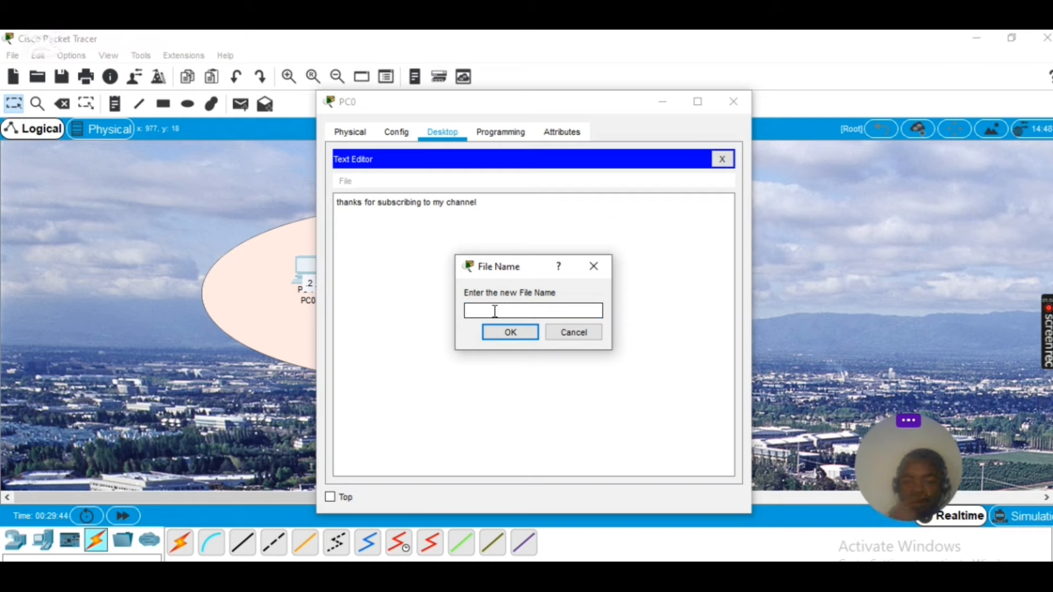
pyautogui.write('f')
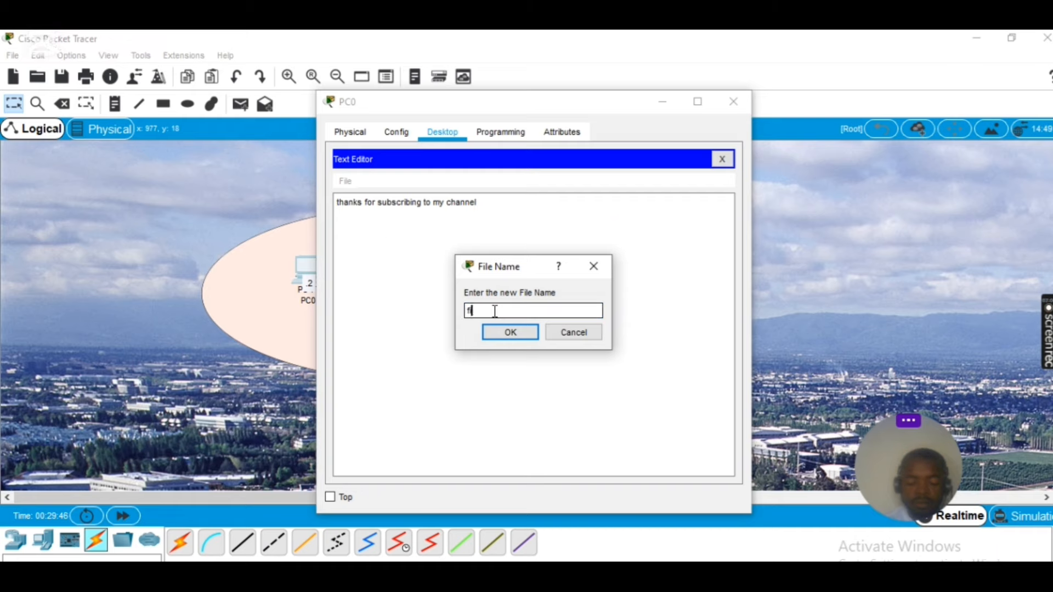
pyautogui.write('ile.txt')
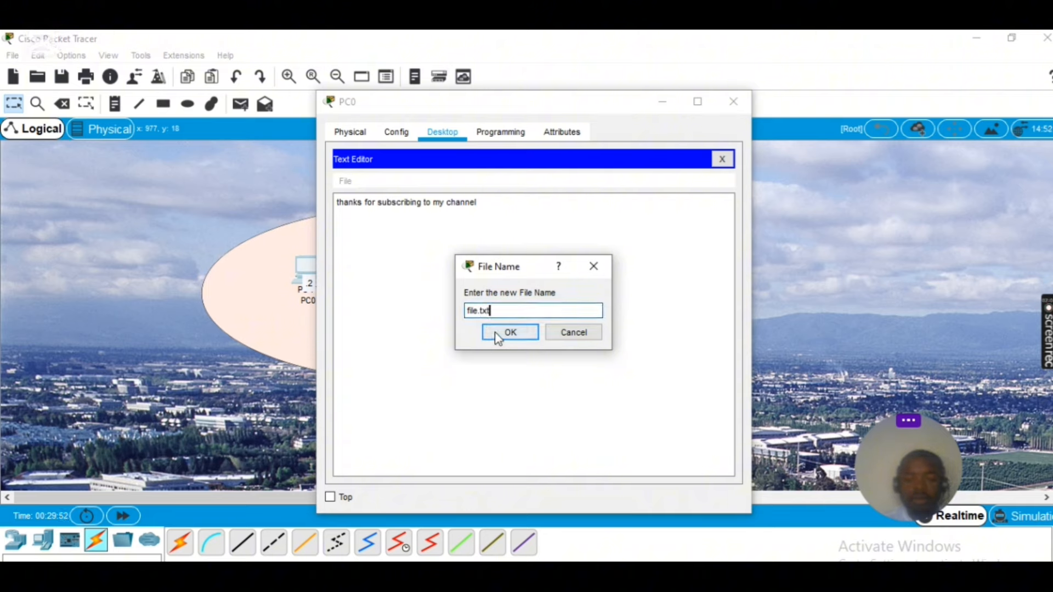
pyautogui.click(496, 334)
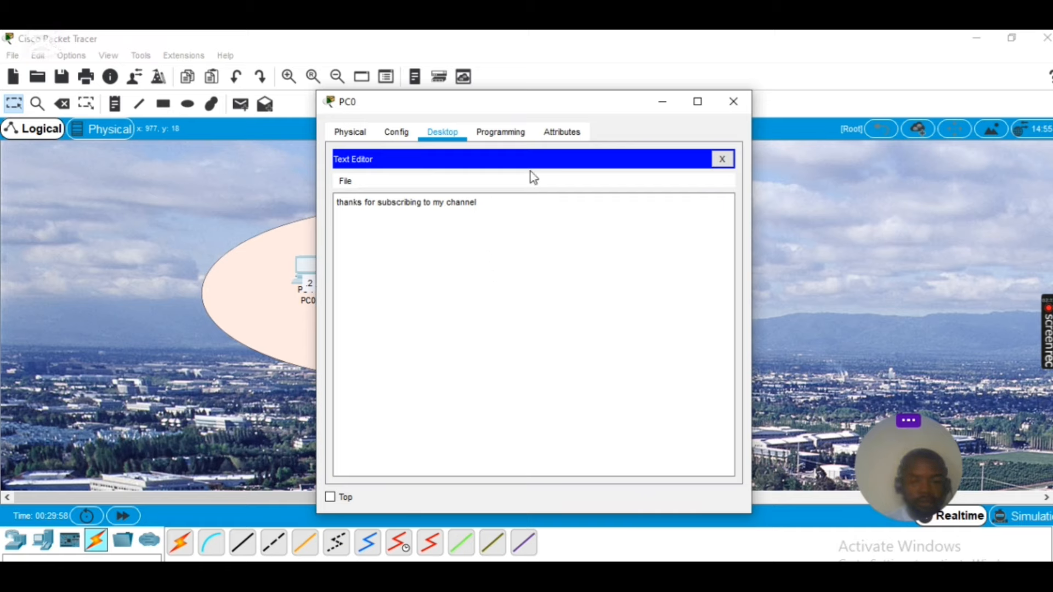
pyautogui.click(721, 160)
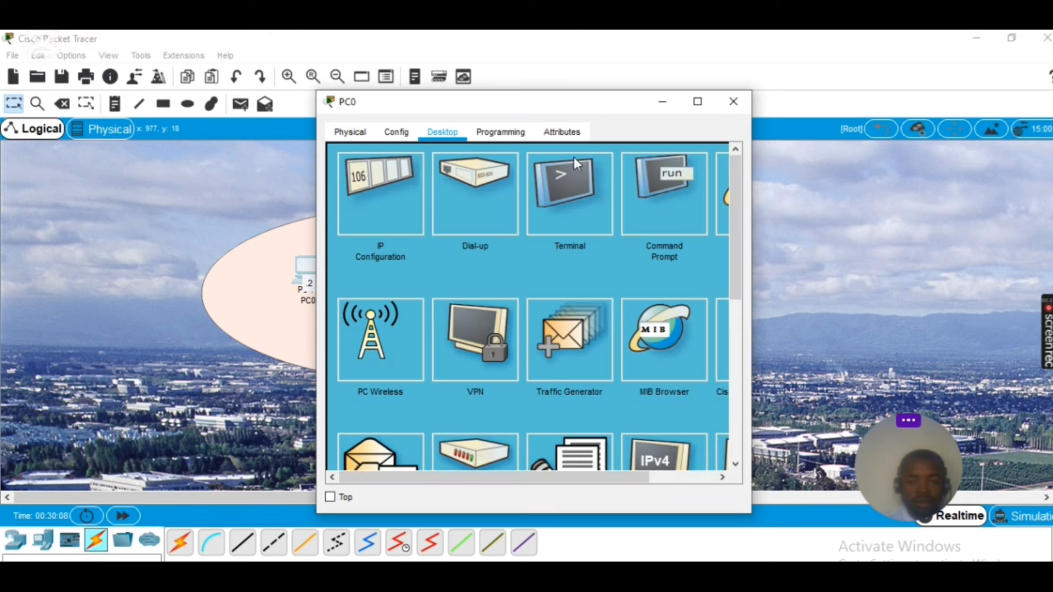
# Upload file.txt to 10.0.0.1 with put file.txt, then minimize PC0's window
pyautogui.click(649, 205)
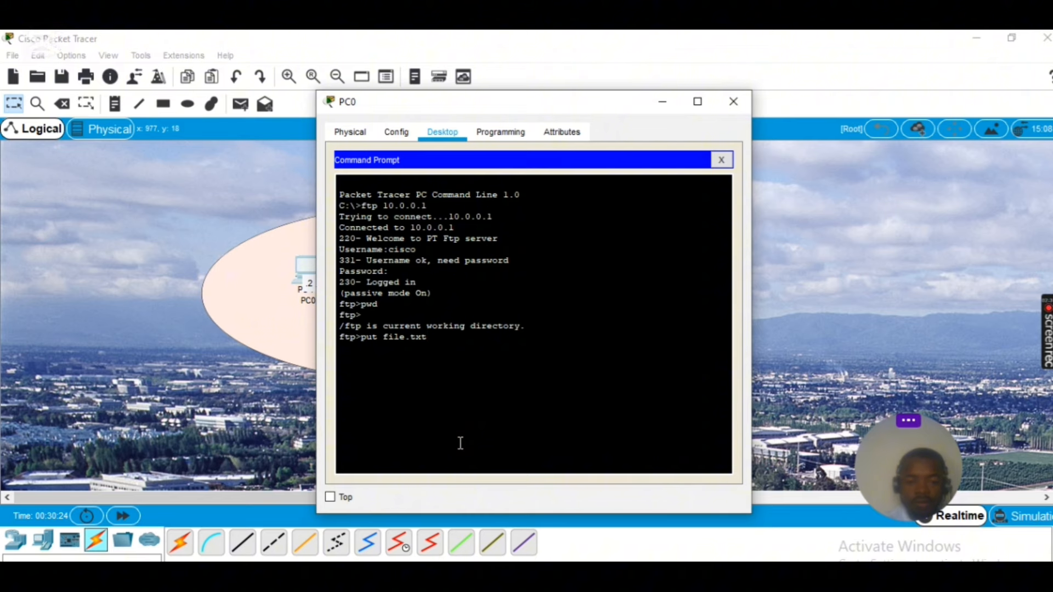
pyautogui.press('Return')
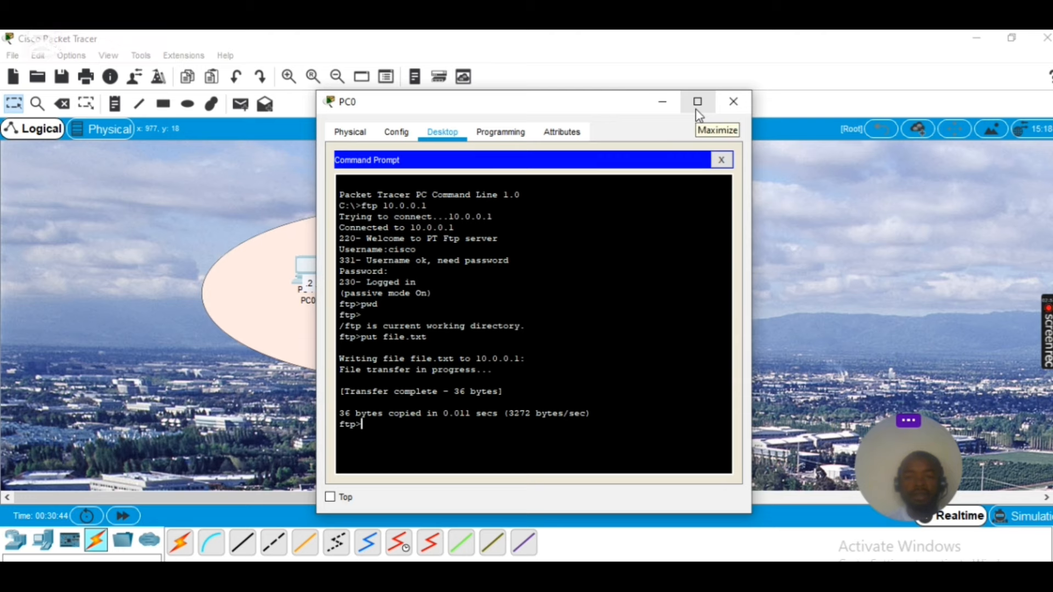
pyautogui.click(661, 99)
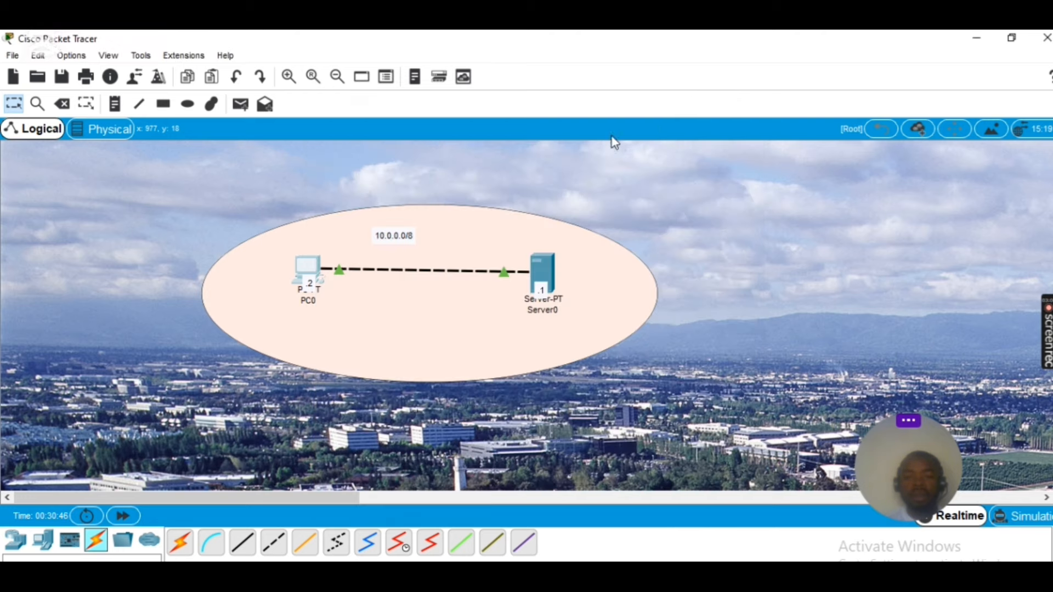
pyautogui.click(541, 265)
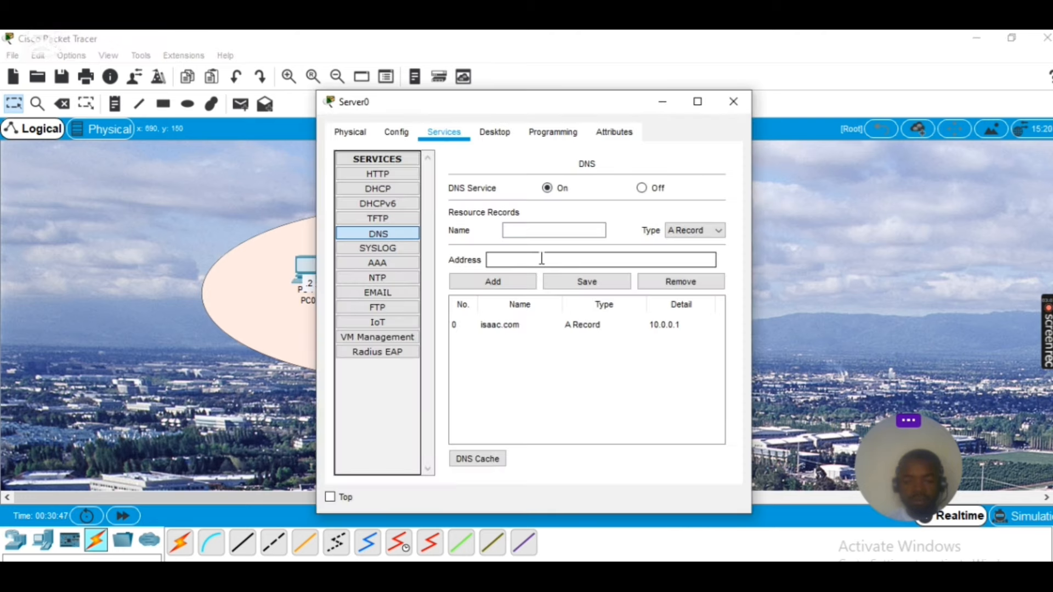
pyautogui.click(379, 309)
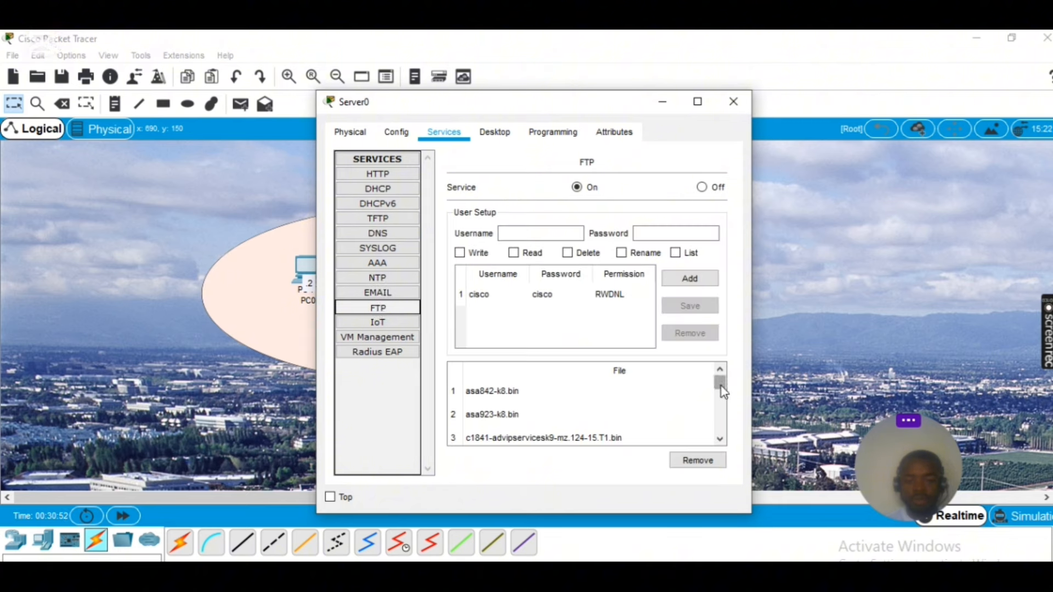
pyautogui.moveTo(720, 385); pyautogui.dragTo(718, 414)
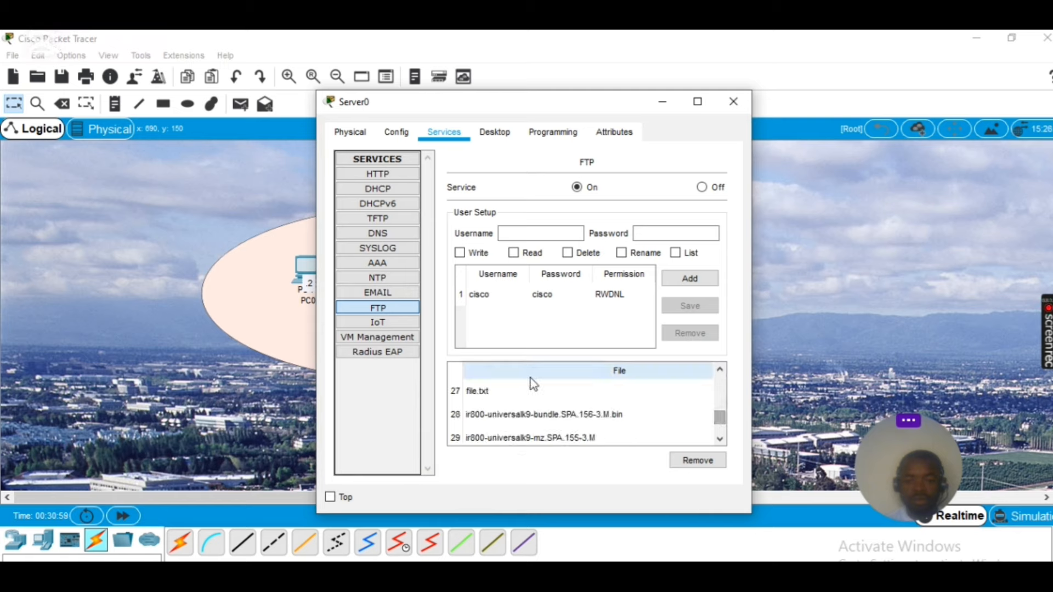
pyautogui.click(478, 392)
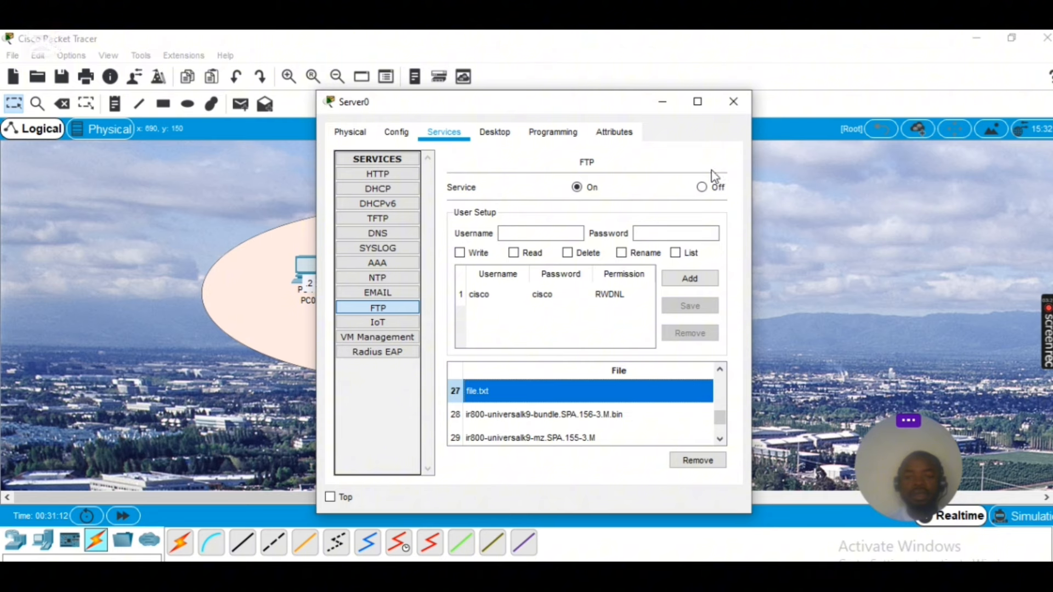
# Return to PC0's FTP session and remove file.txt from the server with delete file.txt
pyautogui.click(662, 104)
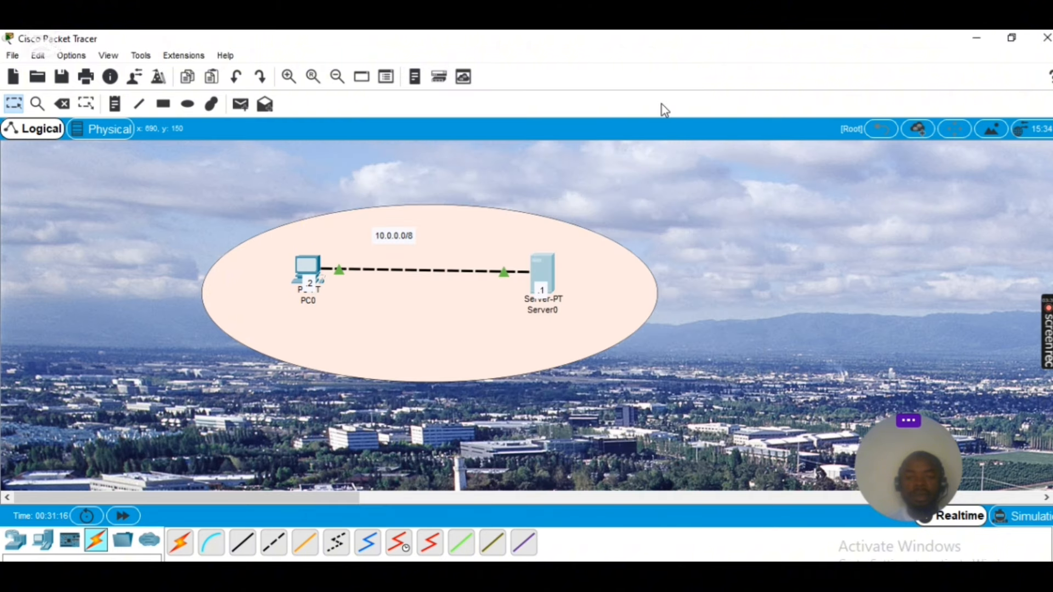
pyautogui.click(305, 267)
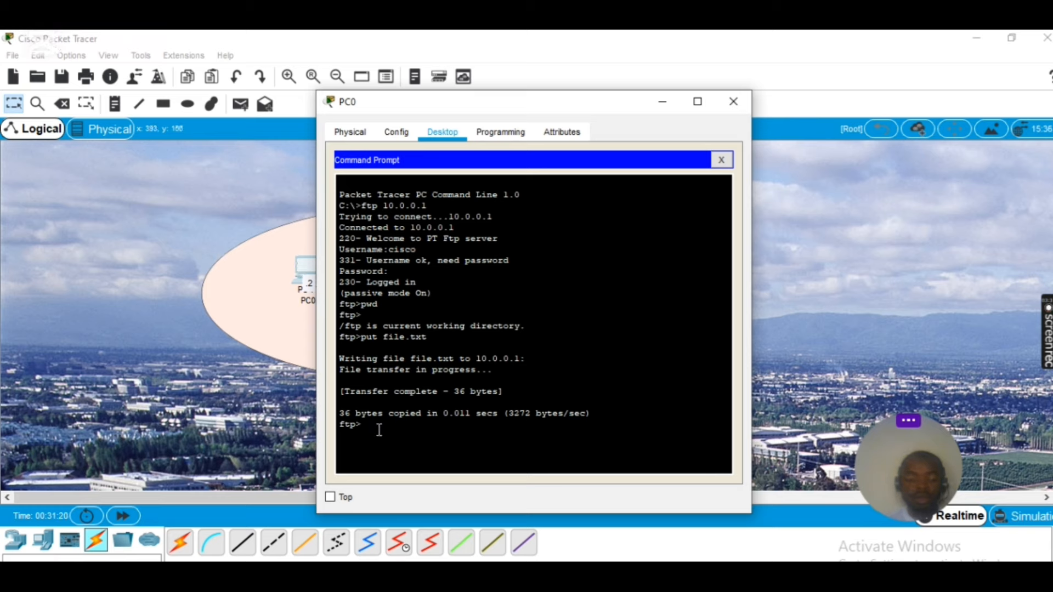
pyautogui.press('Return')
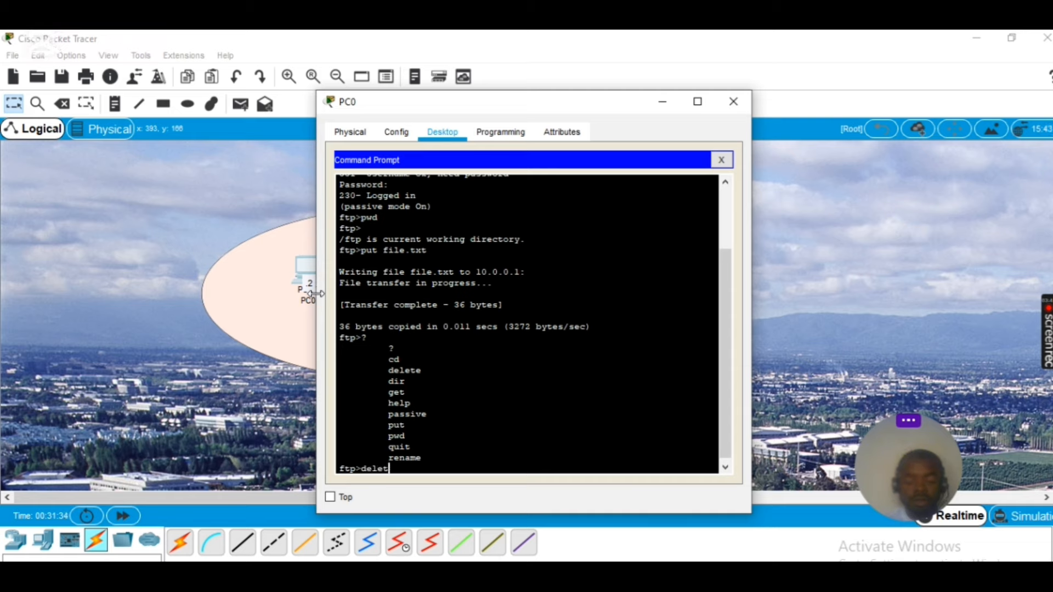
pyautogui.write('e')
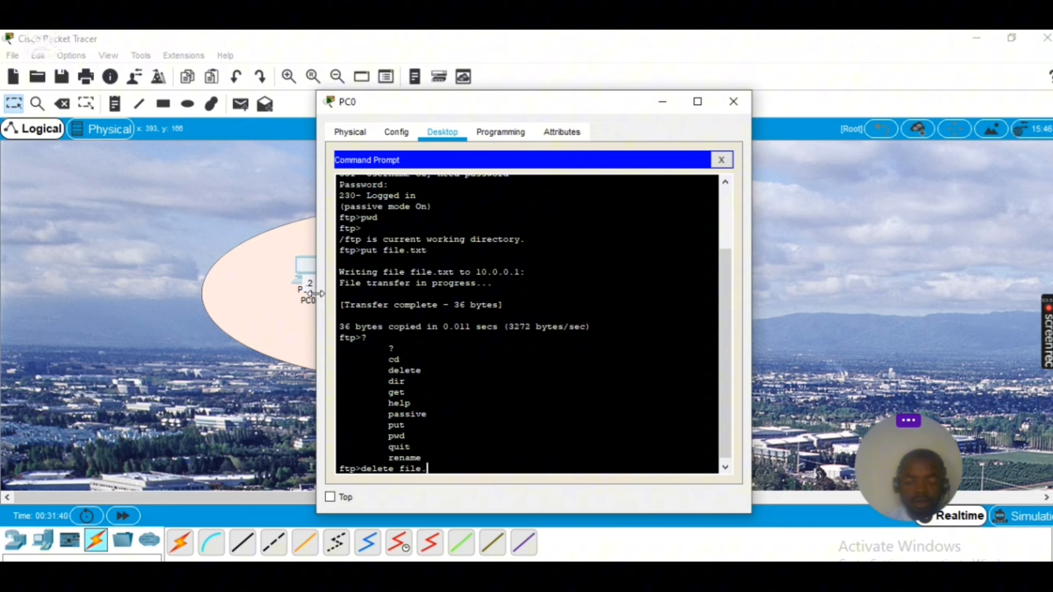
pyautogui.write('file.txt')
pyautogui.press('Return')
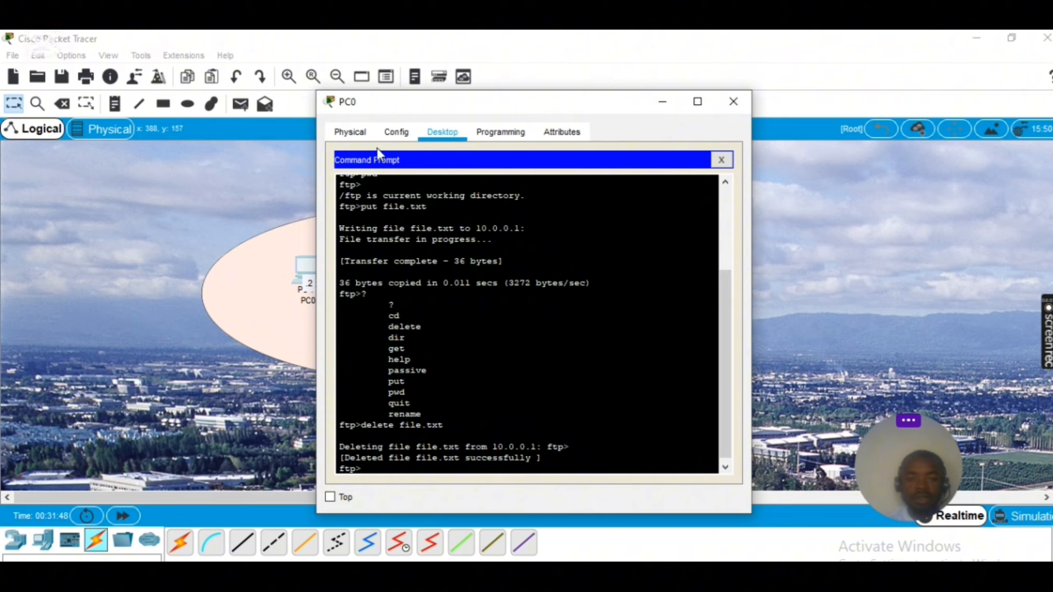
pyautogui.click(660, 102)
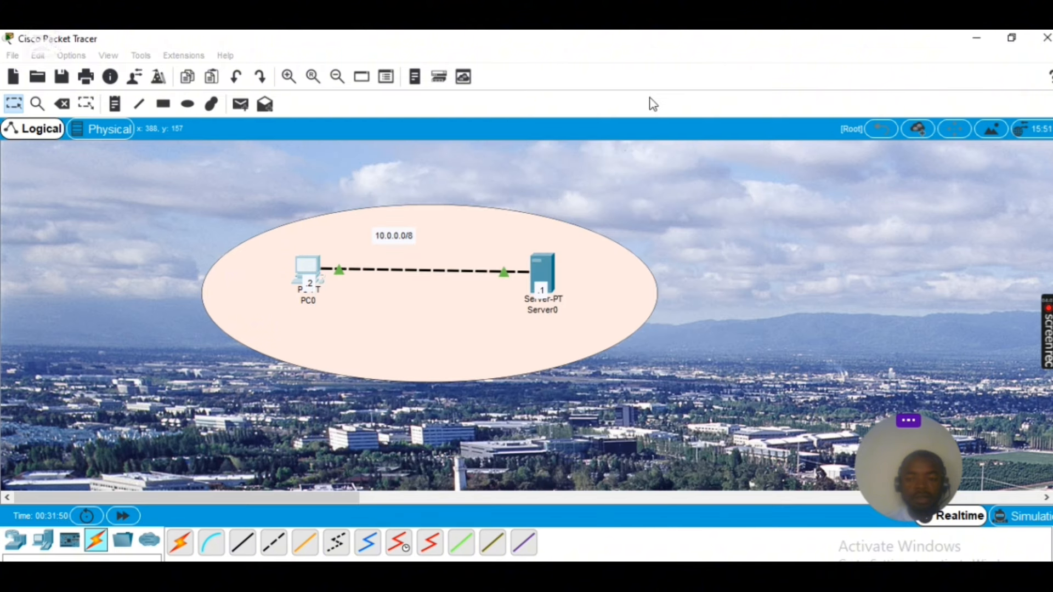
pyautogui.click(540, 276)
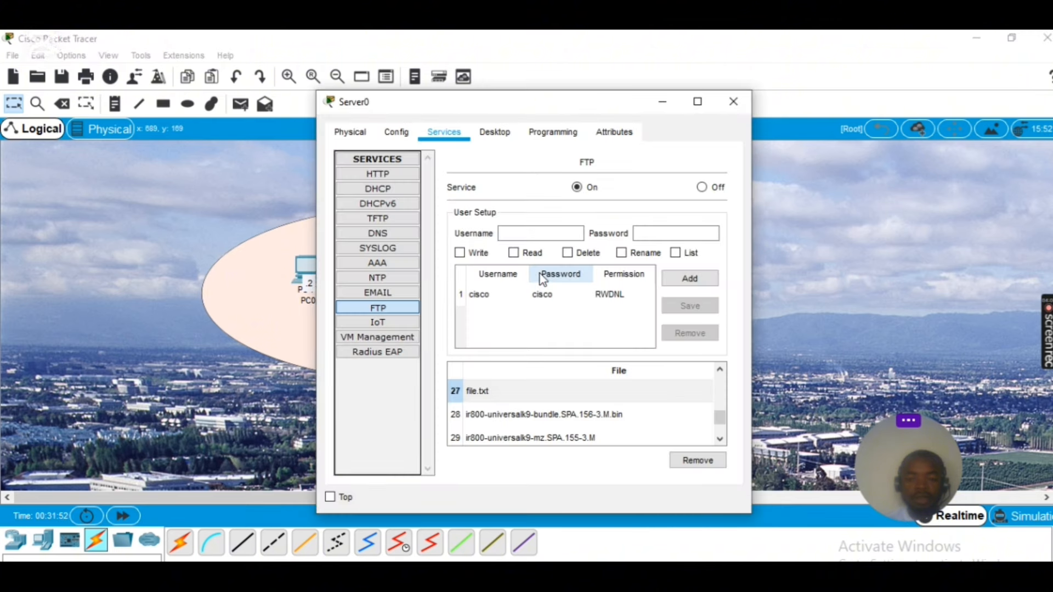
pyautogui.click(406, 137)
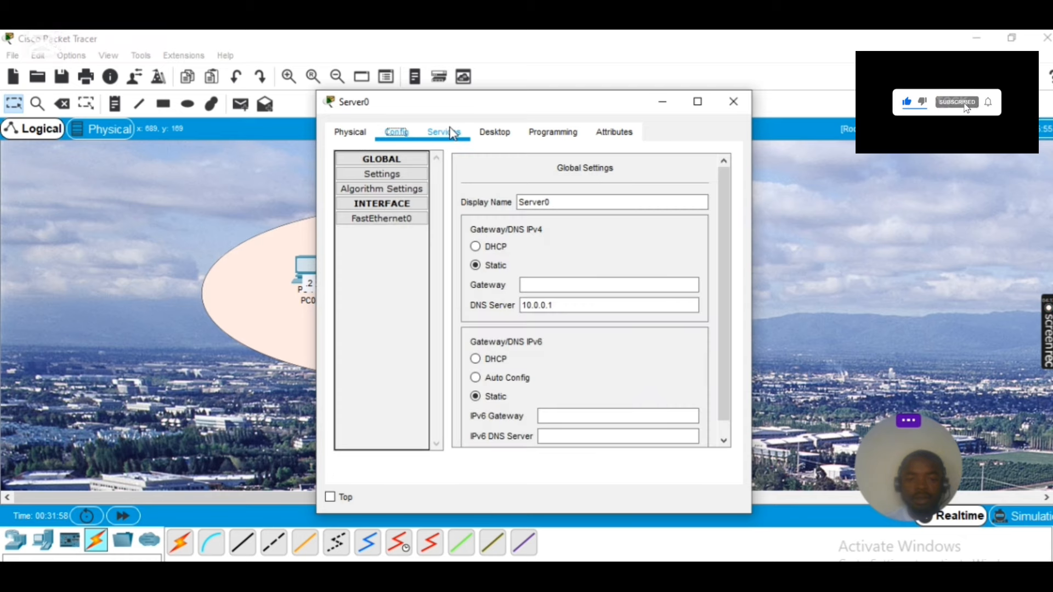
pyautogui.click(450, 133)
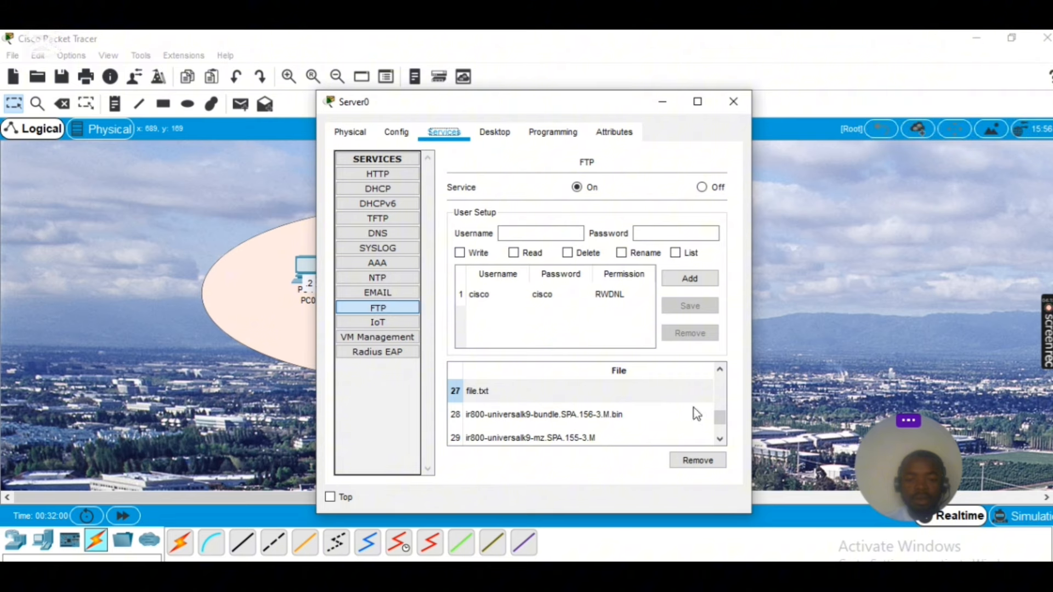
pyautogui.scroll(-1, 680, 407)
pyautogui.scroll(4, 680, 407)
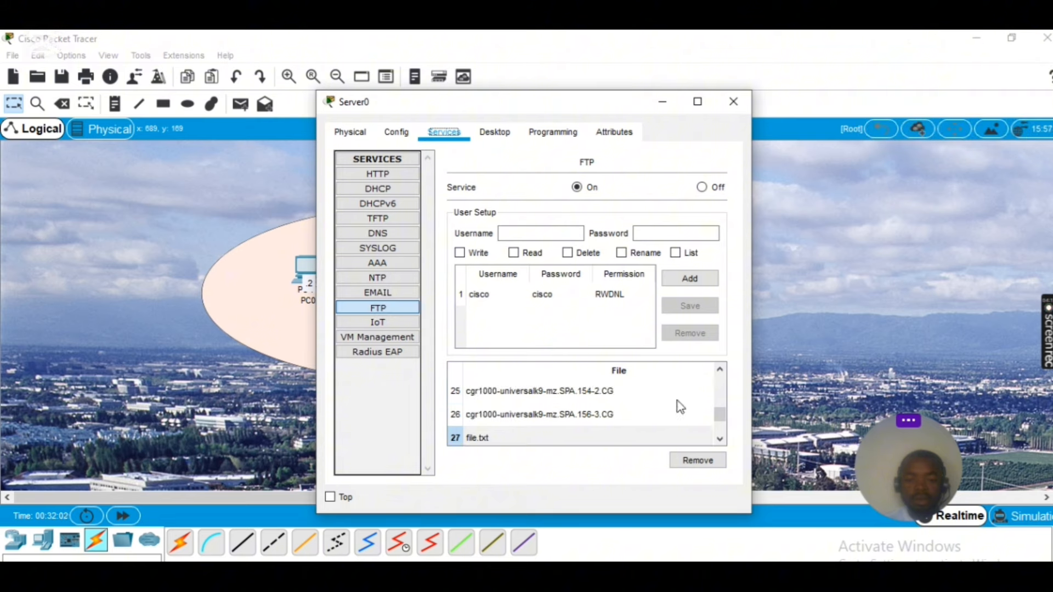
pyautogui.scroll(7, 680, 407)
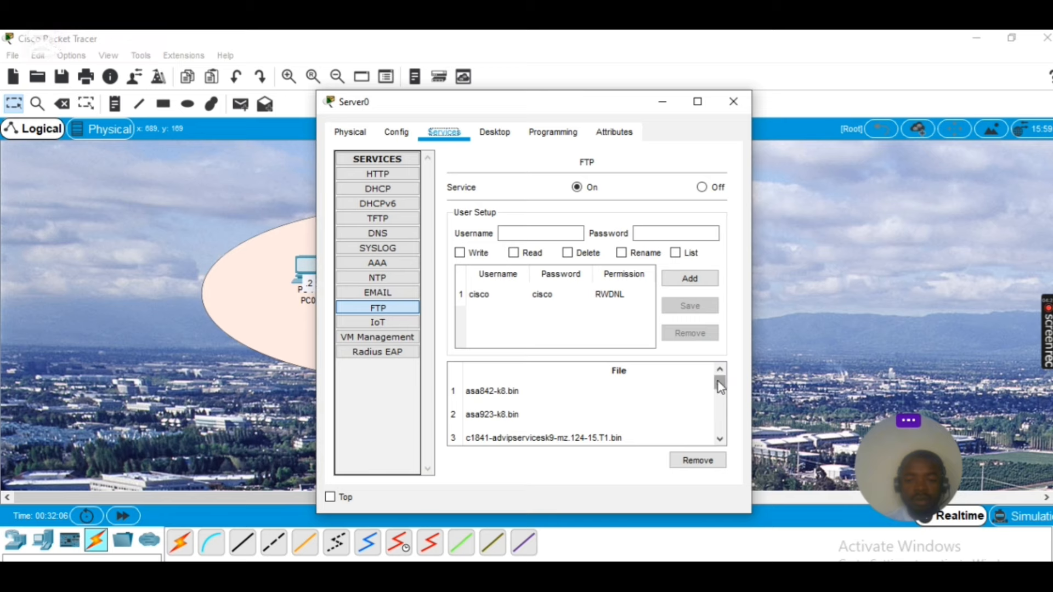
pyautogui.moveTo(720, 387); pyautogui.dragTo(716, 430)
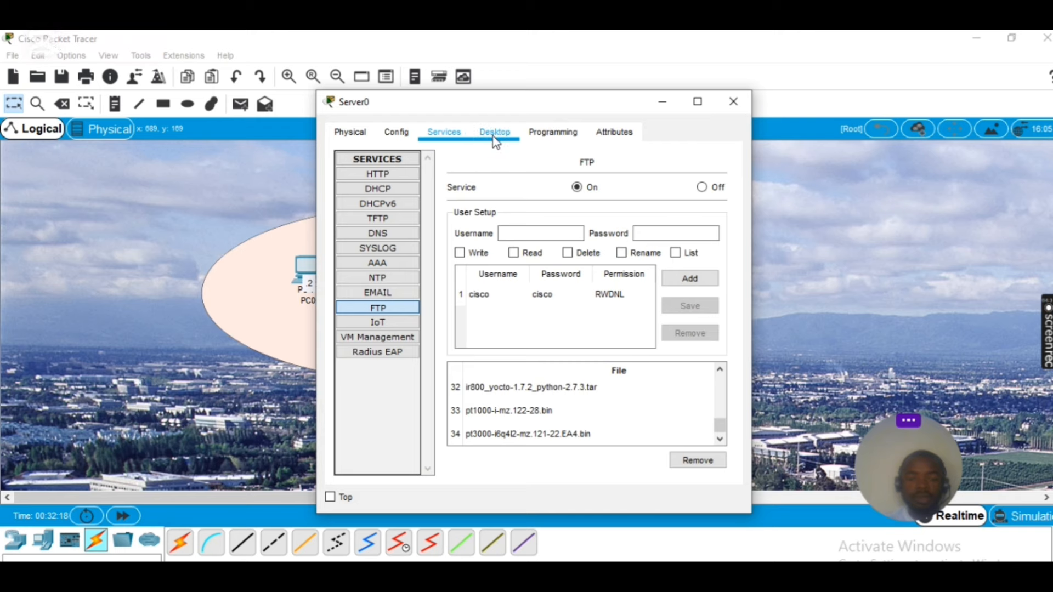
pyautogui.click(661, 103)
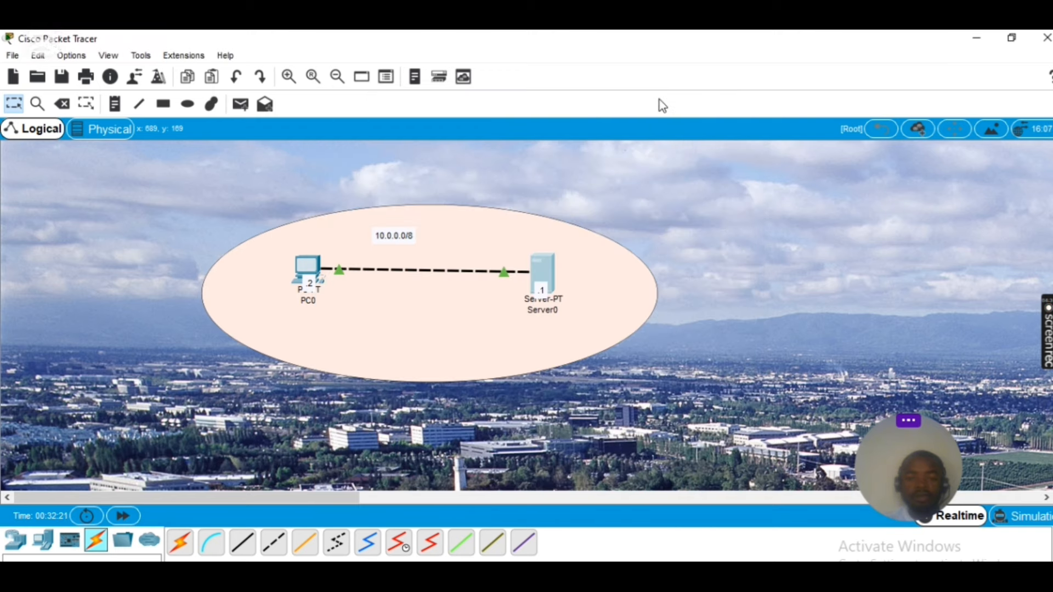
# Reopen PC0's FTP session and start typing cd /https at the ftp> prompt
pyautogui.click(309, 277)
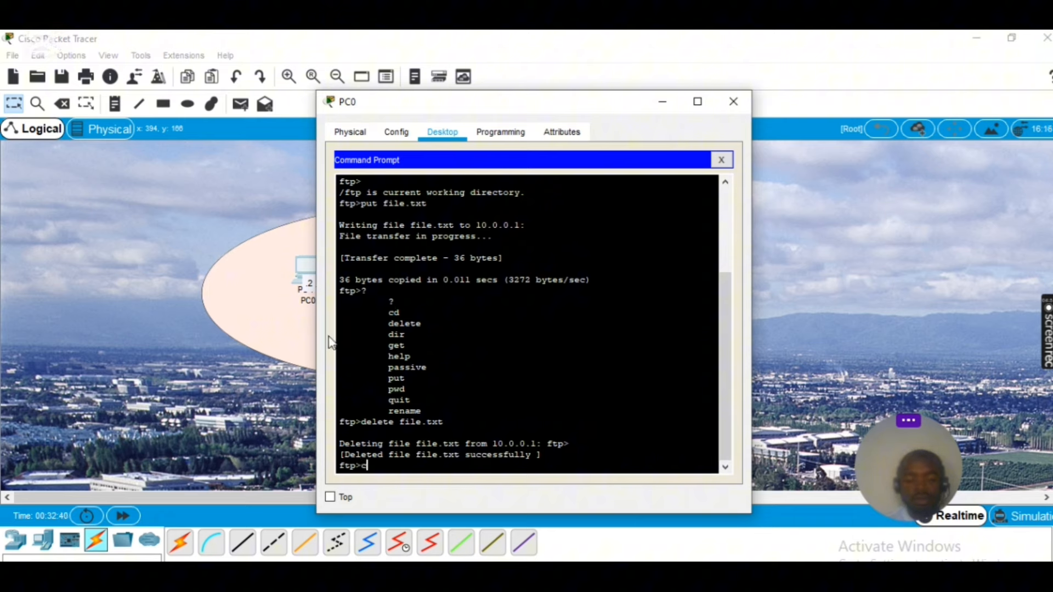
pyautogui.write('d')
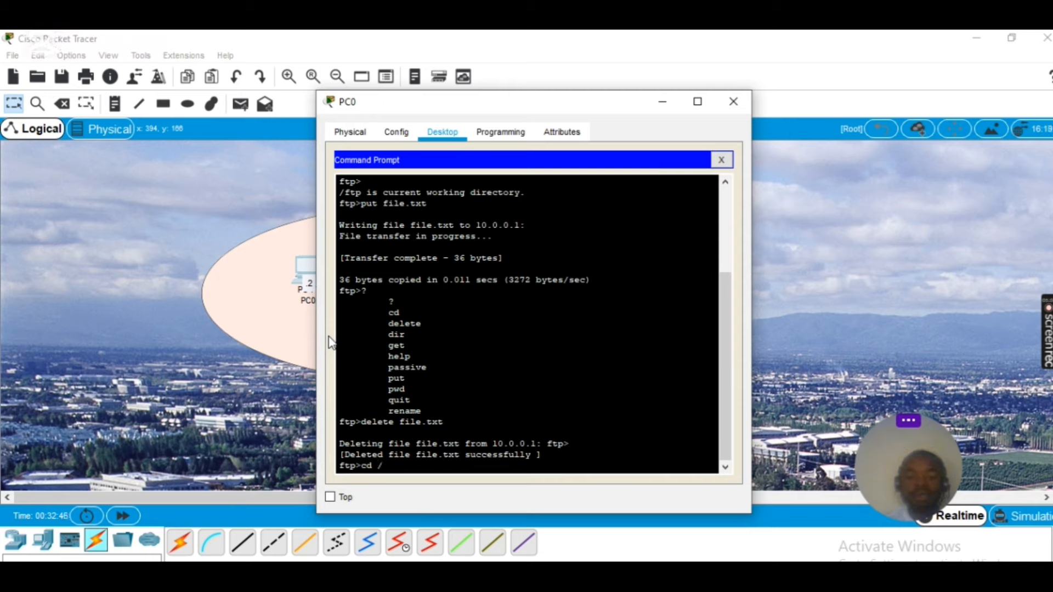
pyautogui.write('/http')
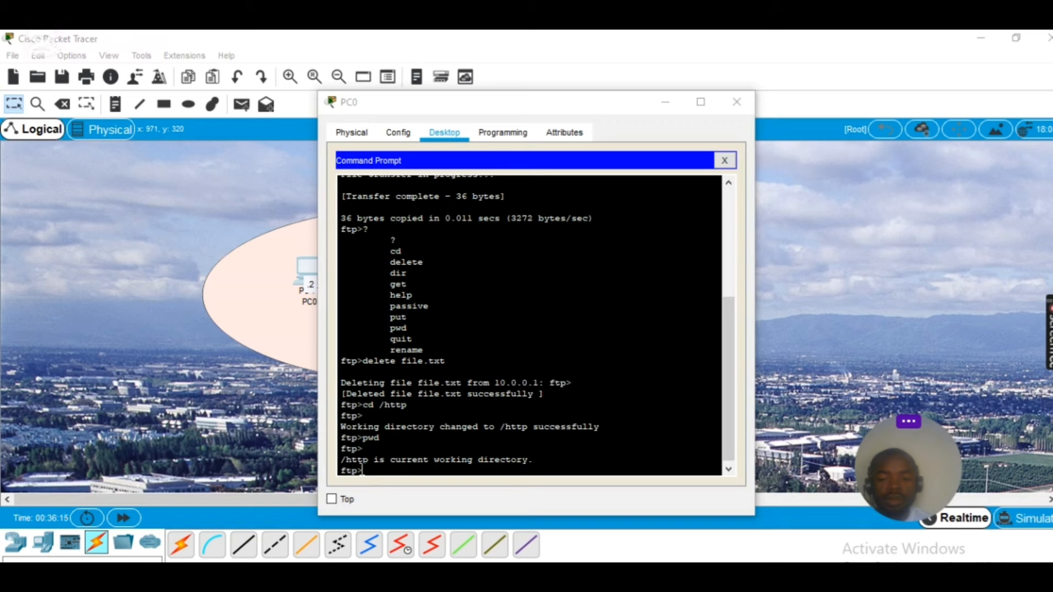
pyautogui.click(362, 470)
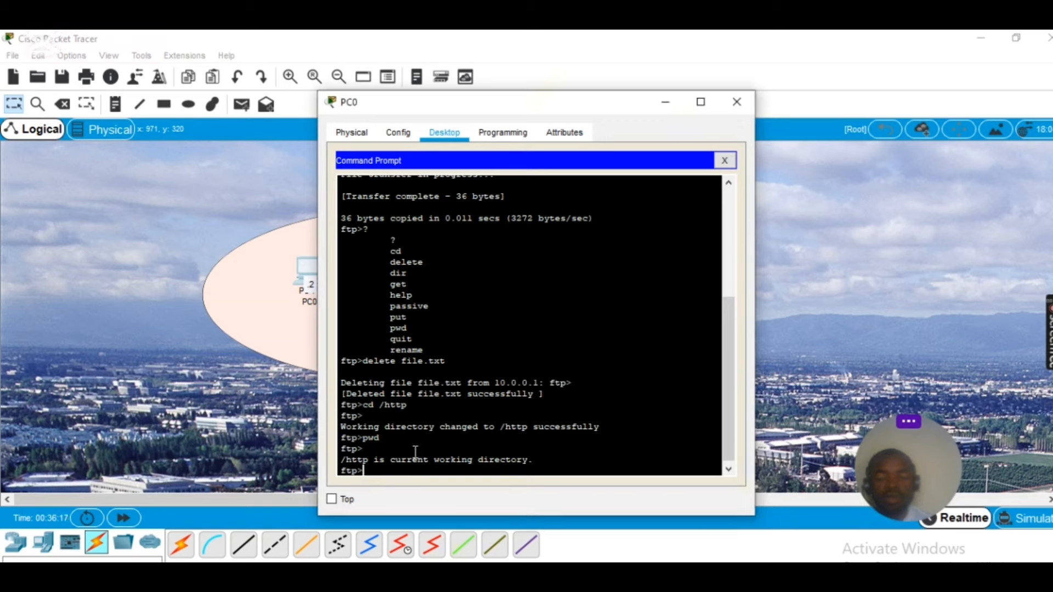
pyautogui.write('cd /h')
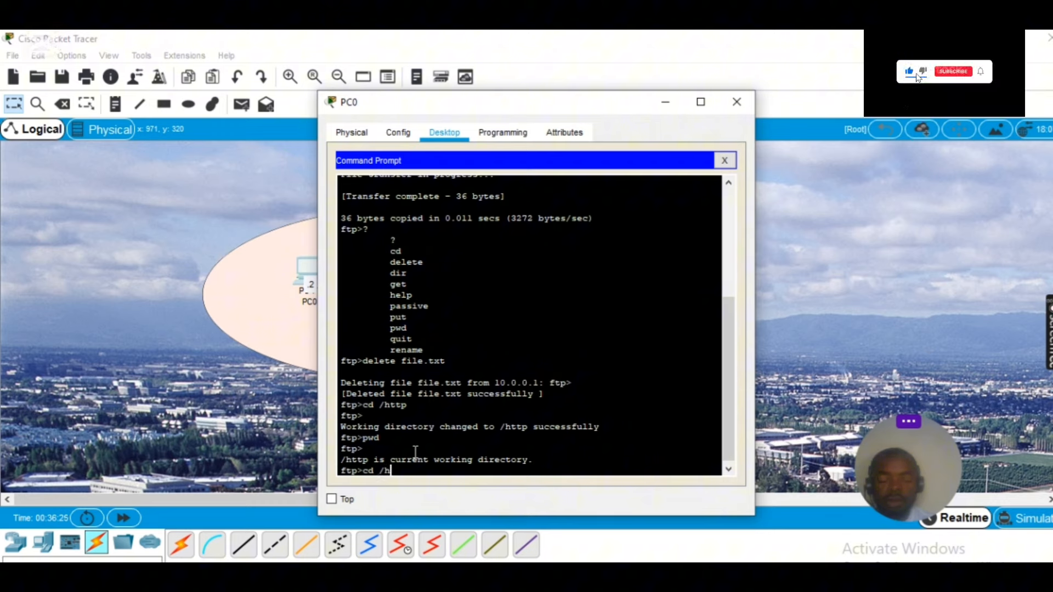
# Attempt cd /https, which is unavailable, change back to /http, and confirm with pwd
pyautogui.write('ttps')
pyautogui.press('Return')
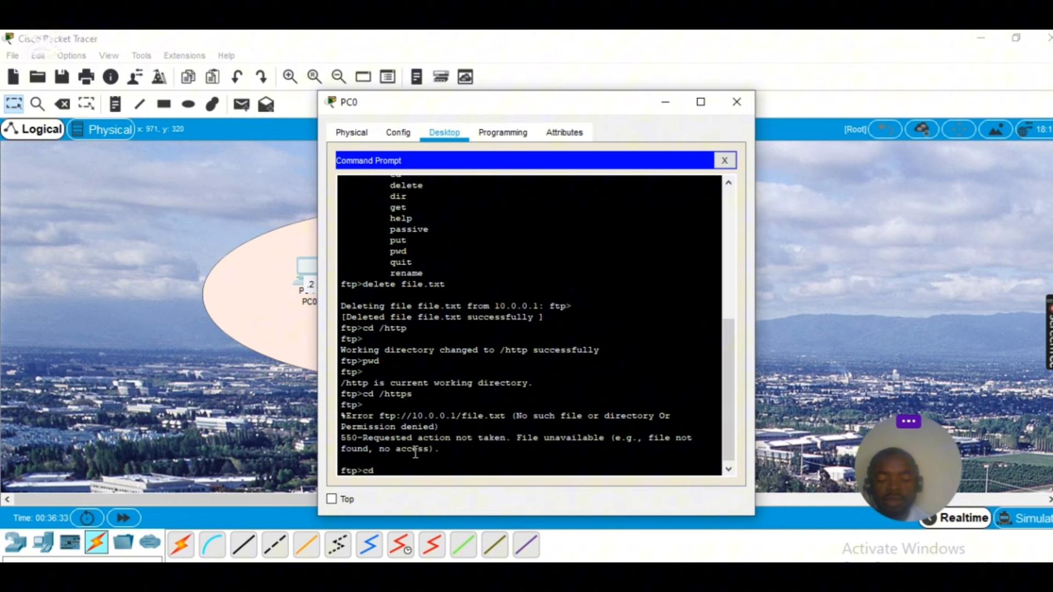
pyautogui.write('cd /http')
pyautogui.press('Return')
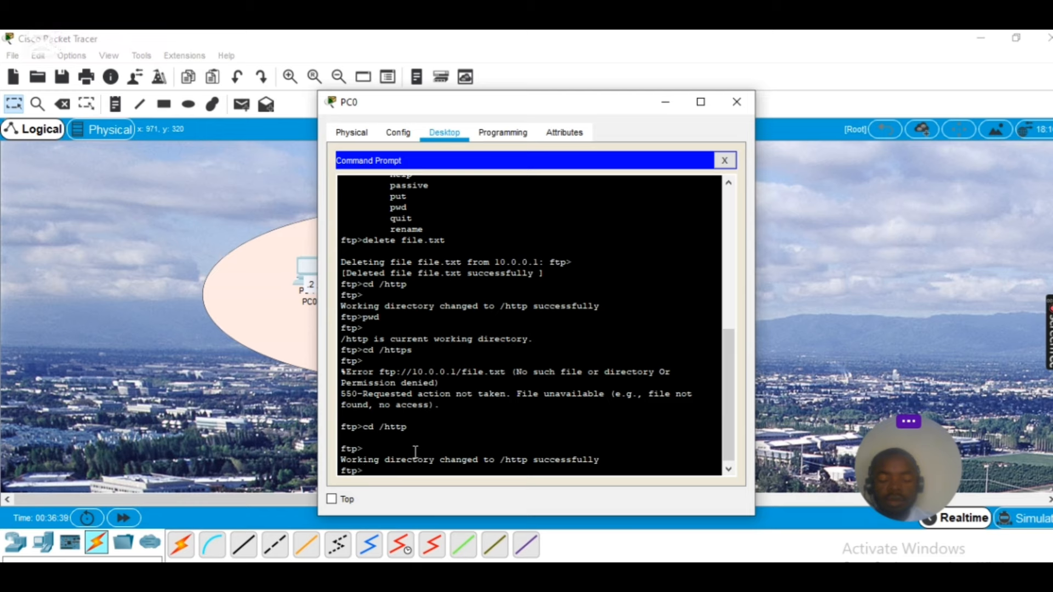
pyautogui.write('pwd')
pyautogui.press('Return')
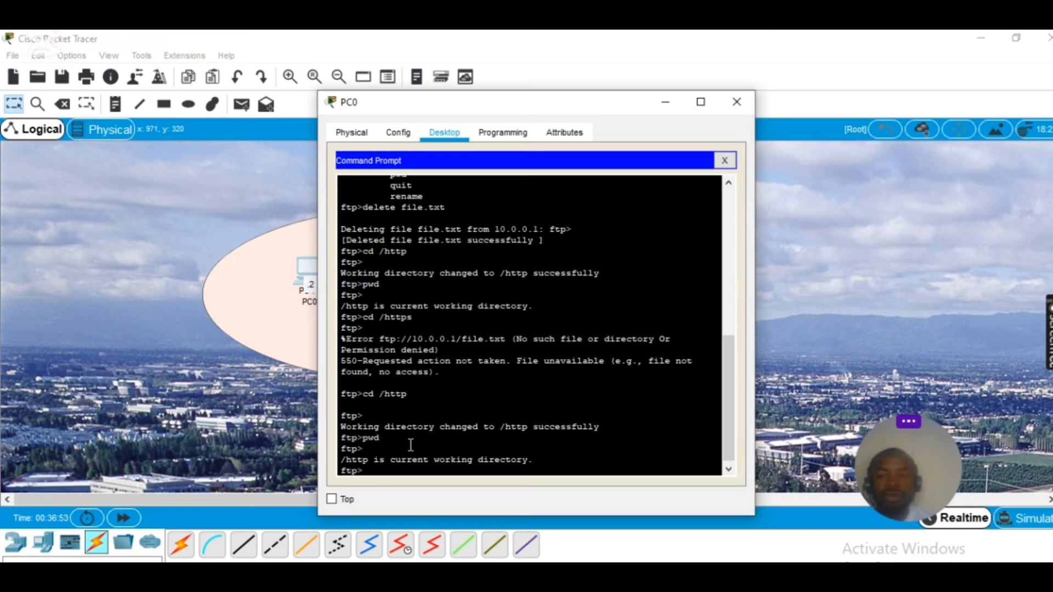
# Reopen PC0's Command Prompt and scroll the FTP session to the bottom
pyautogui.click(724, 160)
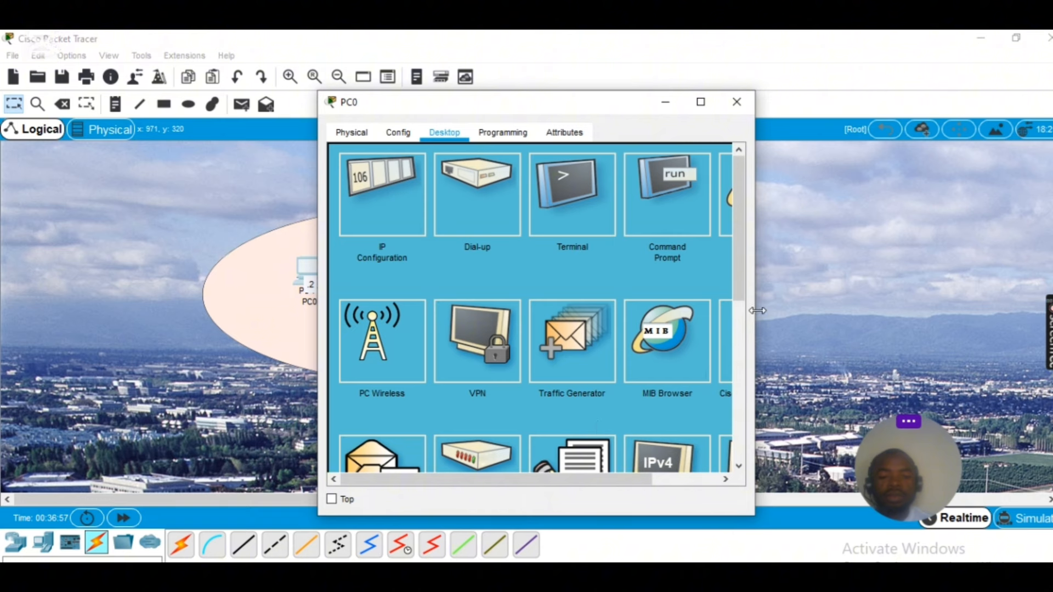
pyautogui.moveTo(735, 284); pyautogui.dragTo(725, 344)
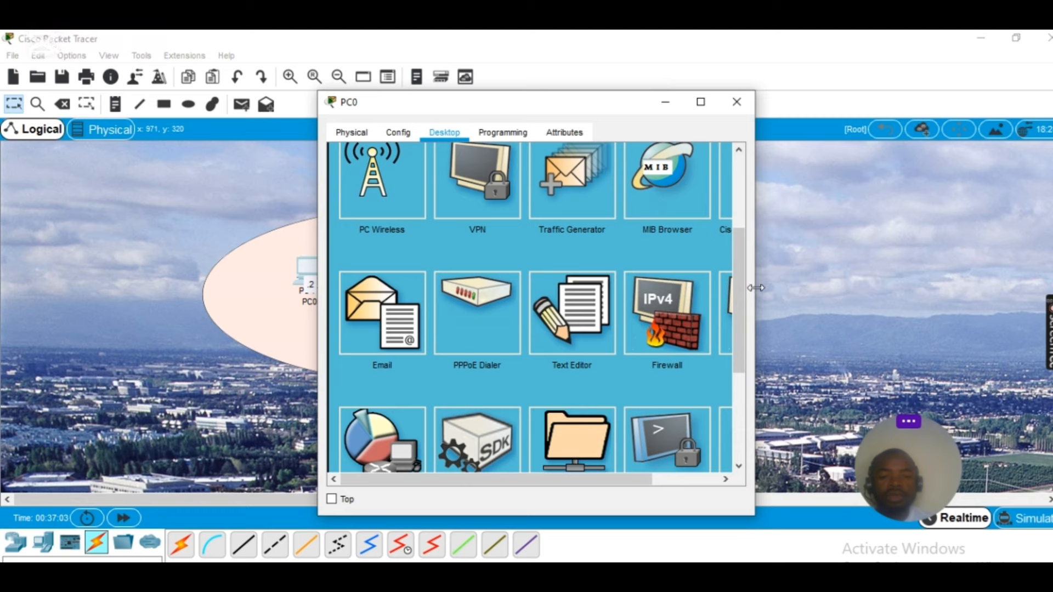
pyautogui.moveTo(739, 281); pyautogui.dragTo(738, 210)
pyautogui.click(667, 201)
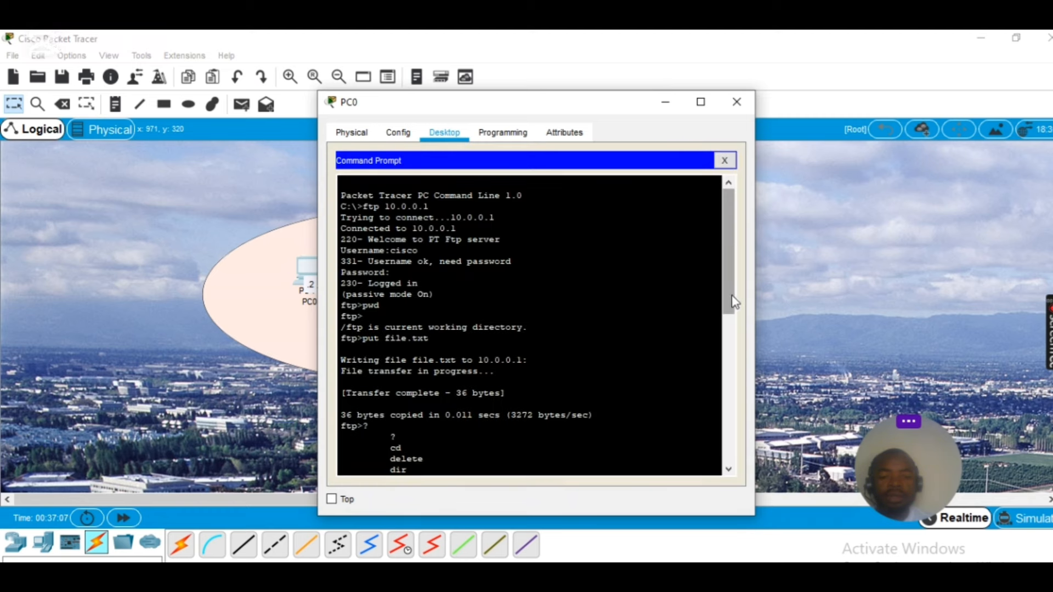
pyautogui.moveTo(734, 300); pyautogui.dragTo(733, 460)
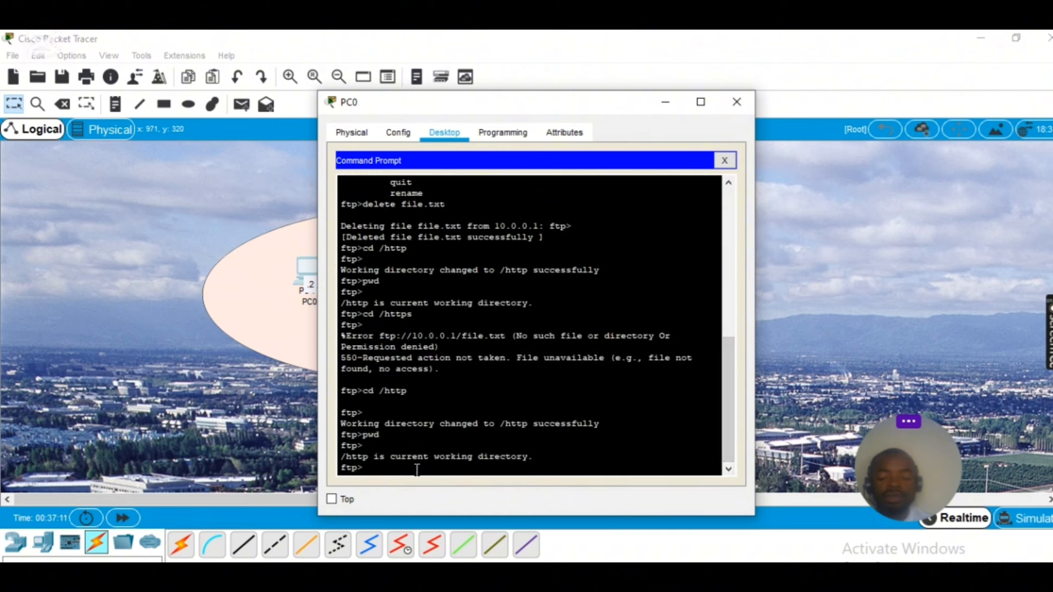
# Type put at the ftp> prompt without running it, then close the PC0 window
pyautogui.write('put')
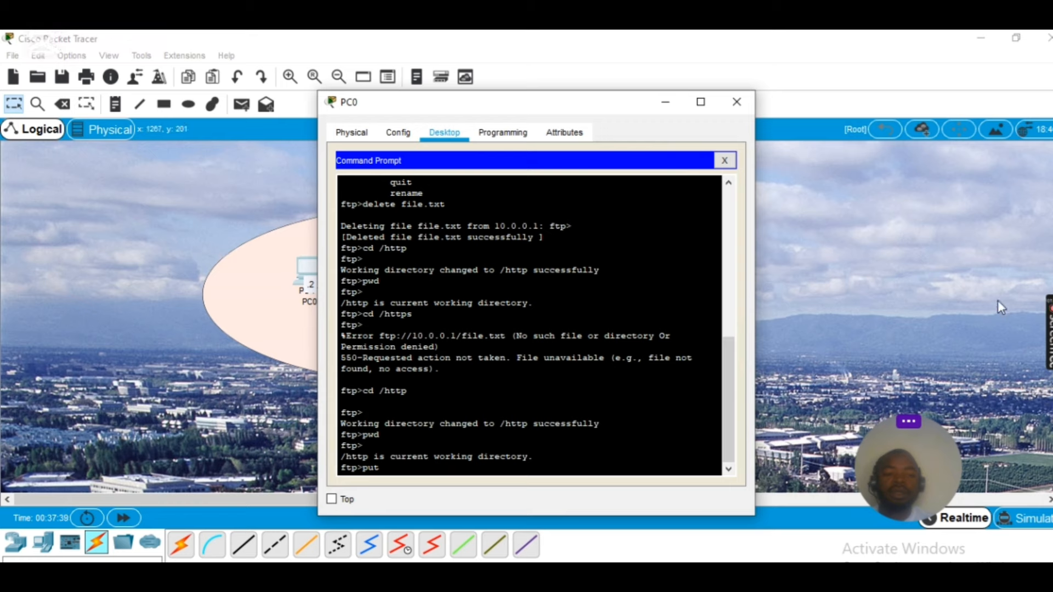
pyautogui.moveTo(1051, 341)
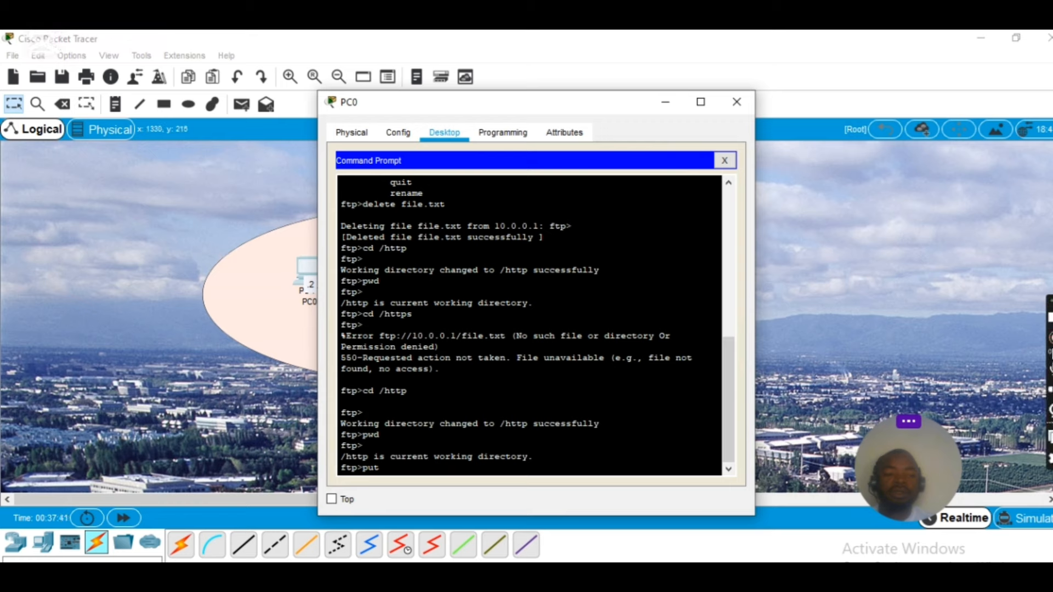
pyautogui.click(1051, 342)
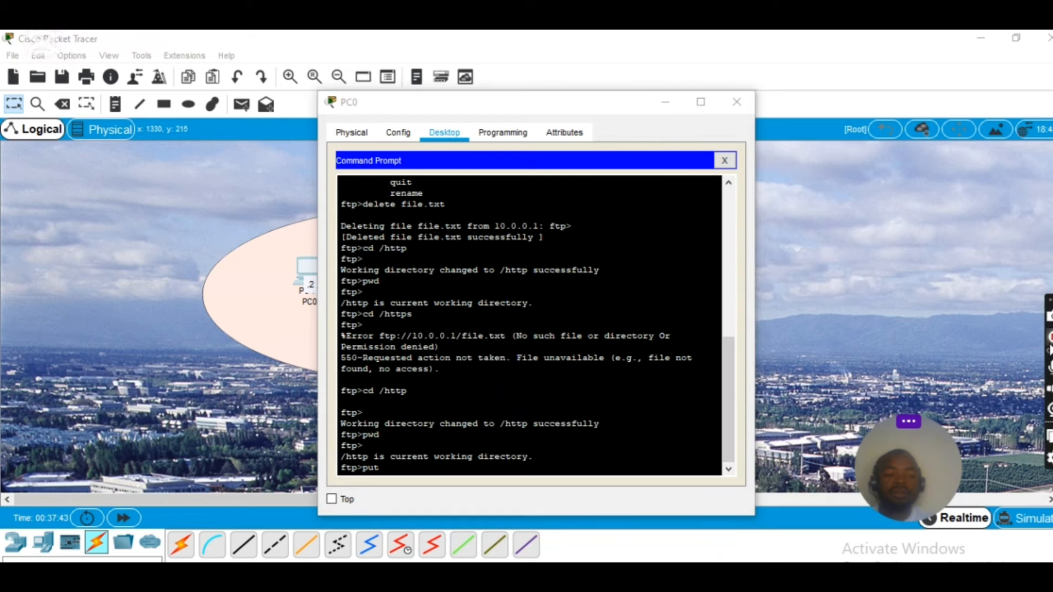